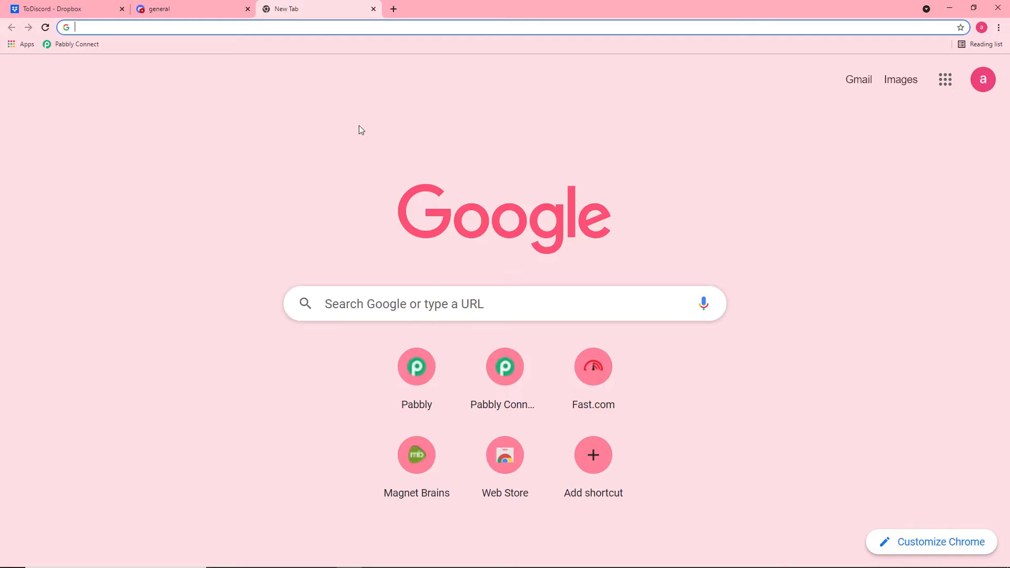
# Open pabbly.com and go to the product page for Connect.
pyautogui.write('pa')
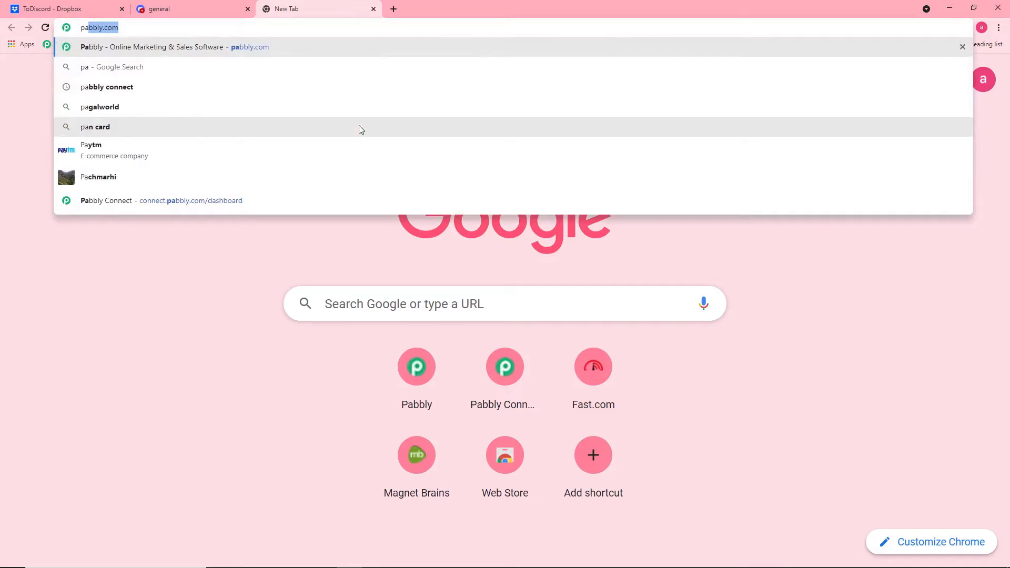
pyautogui.press('Return')
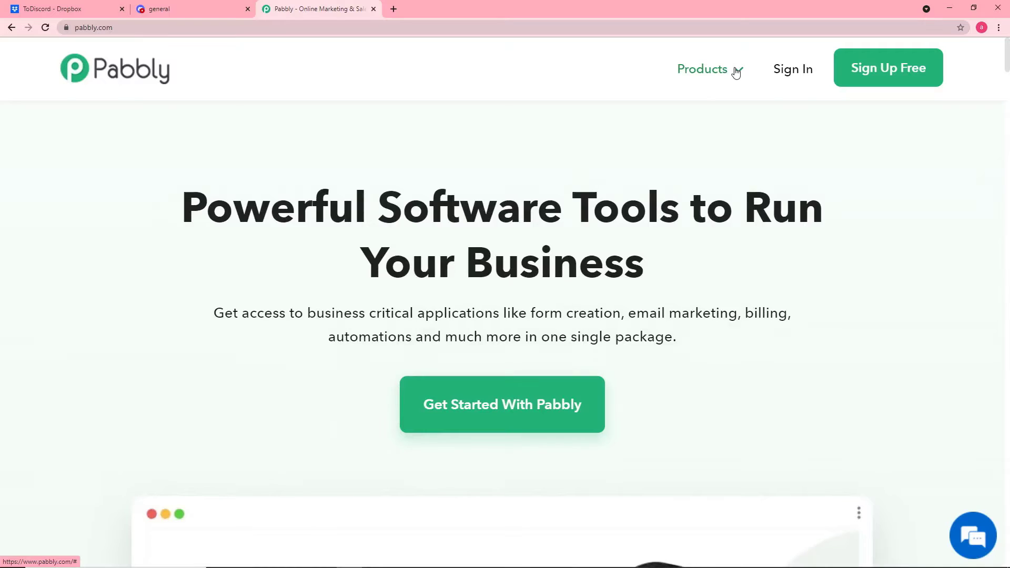
pyautogui.moveTo(734, 70)
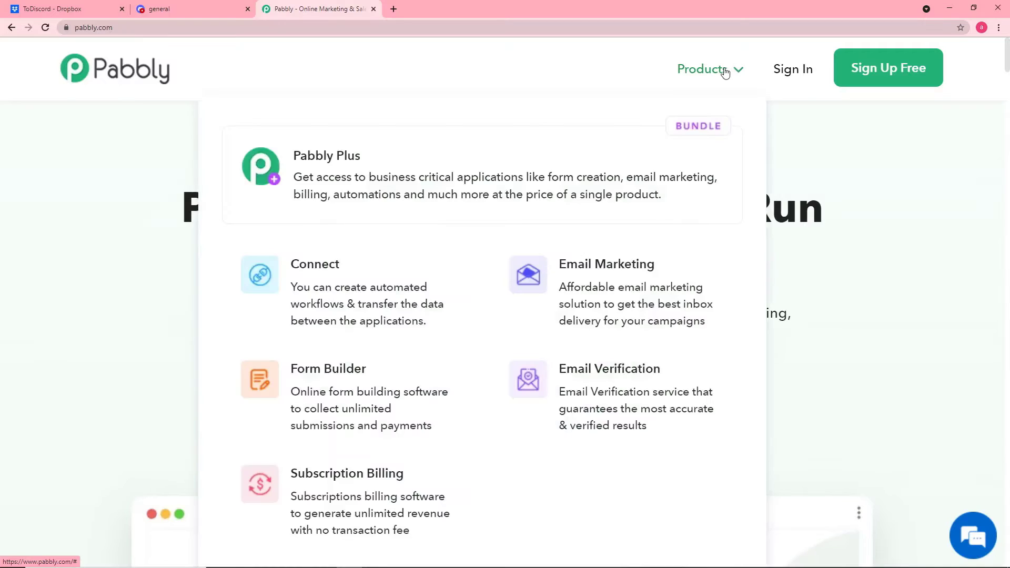
pyautogui.click(325, 265)
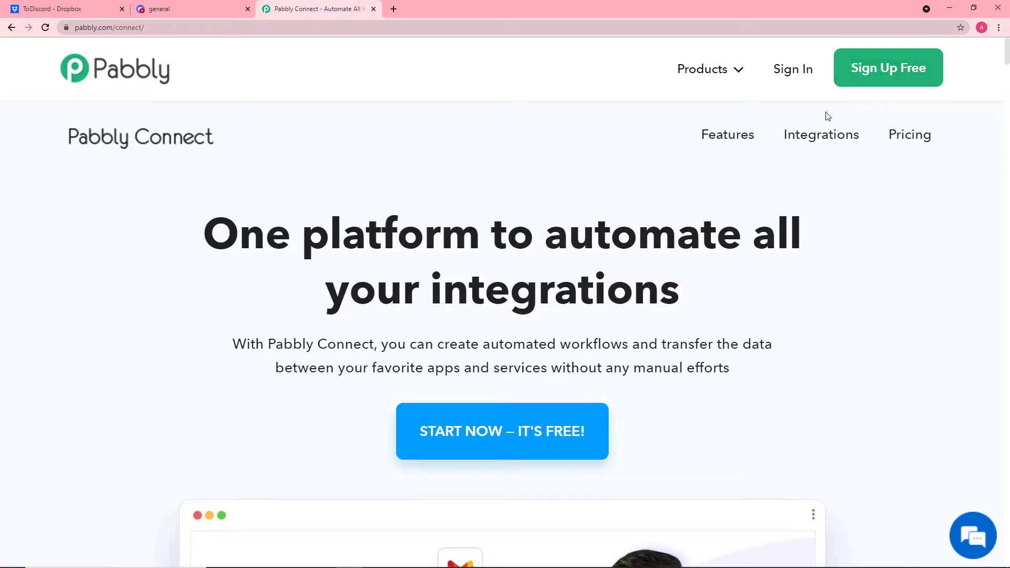
# Sign in to Pabbly and access the Connect application from the list of all apps.
pyautogui.click(792, 78)
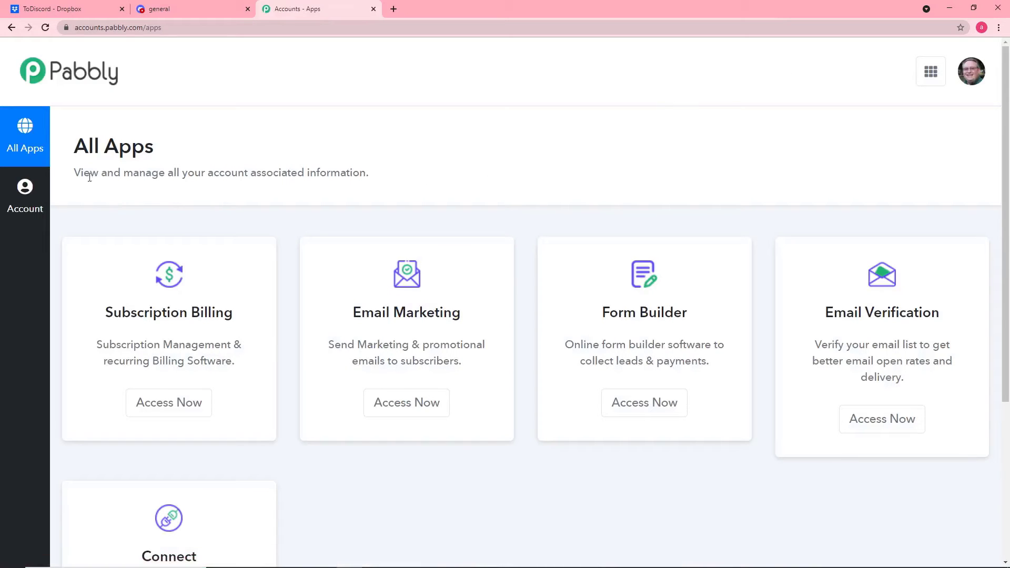
pyautogui.scroll(-4, 252, 239)
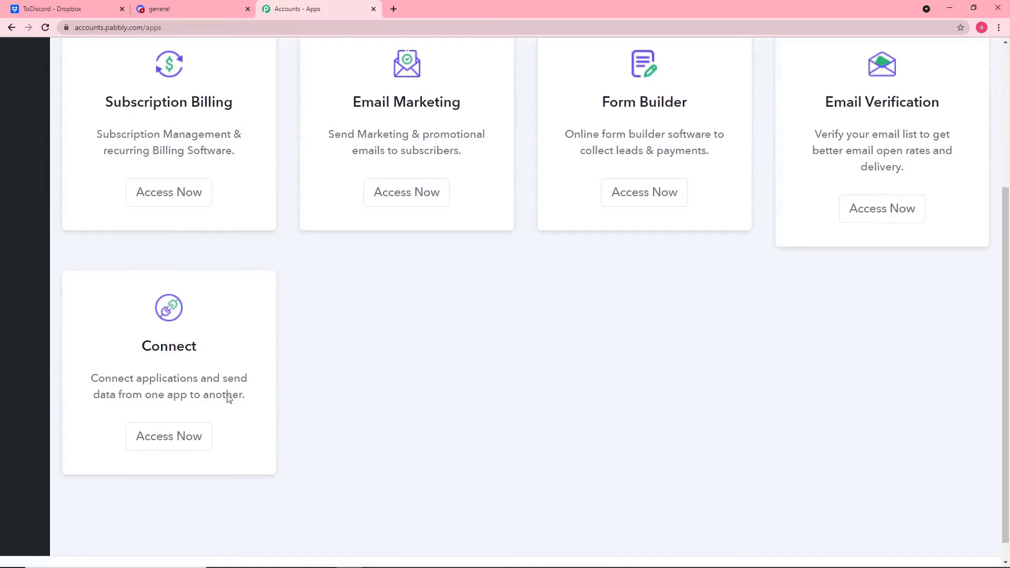
pyautogui.click(169, 444)
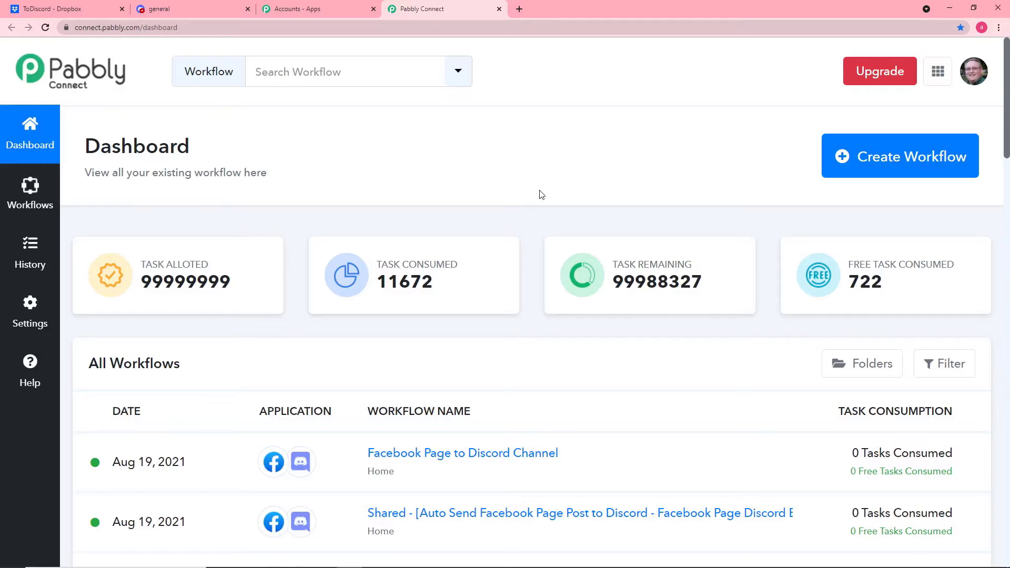
# Create a new workflow named "Dropbox file to Discord Channel".
pyautogui.click(864, 164)
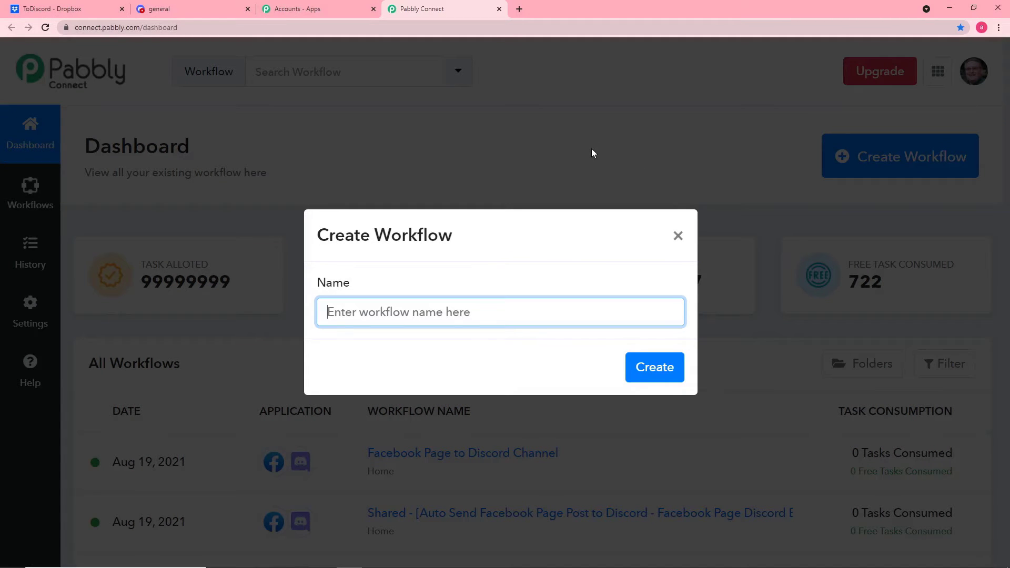
pyautogui.write('Dropbox f')
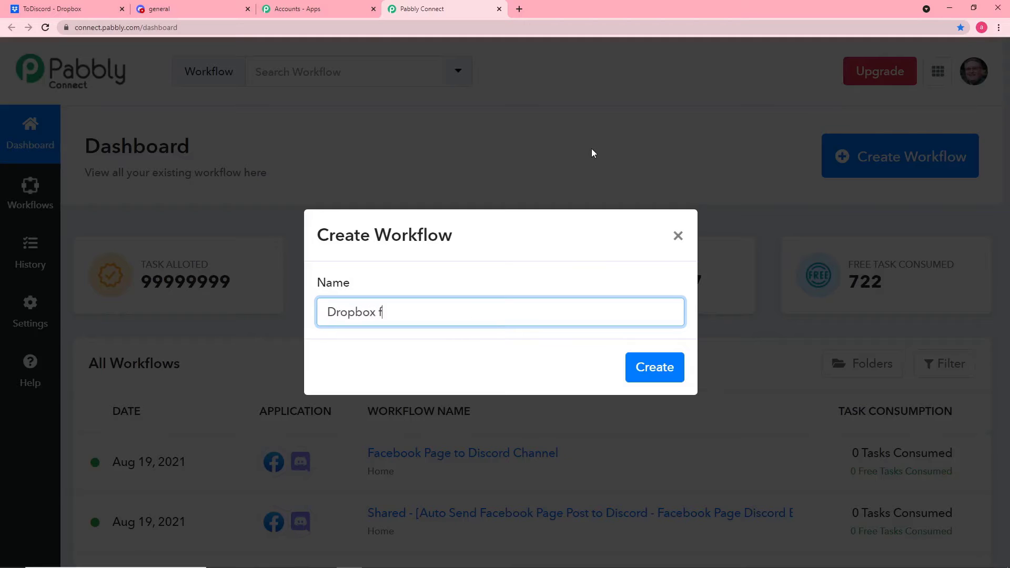
pyautogui.write('ile to Discord Channel')
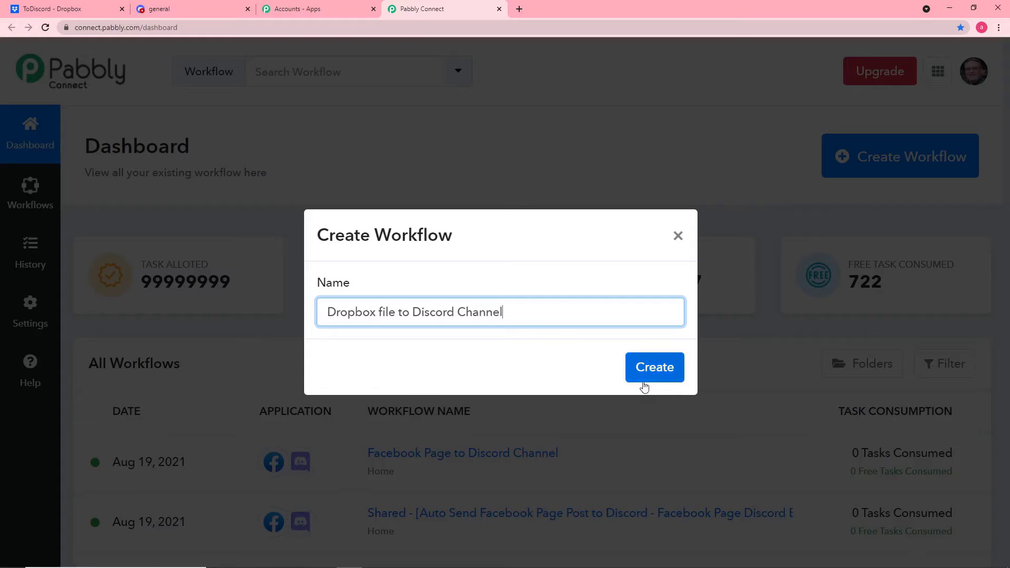
pyautogui.click(665, 380)
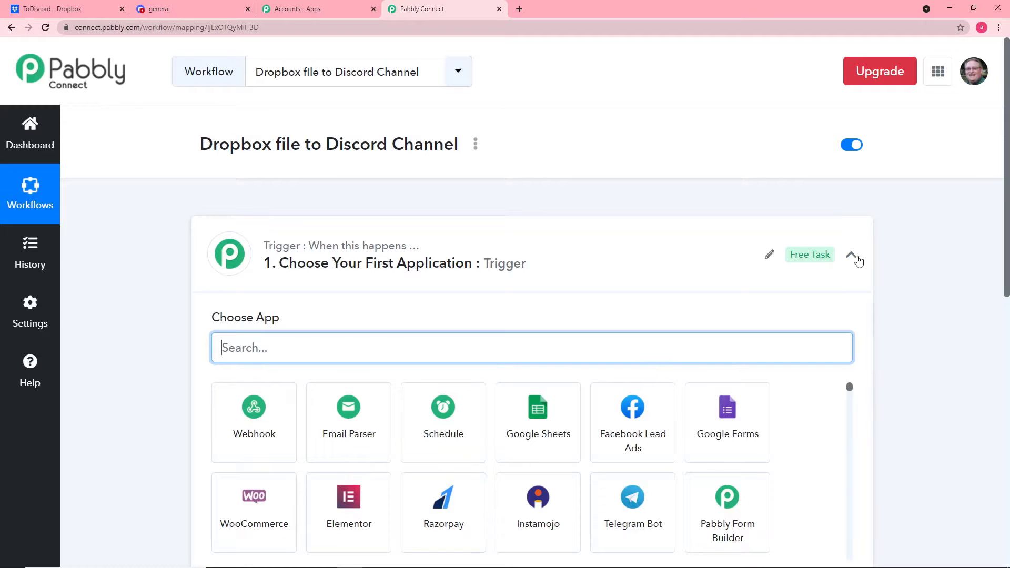
# Set the workflow's trigger application to Dropbox with New File as the trigger event.
pyautogui.click(851, 256)
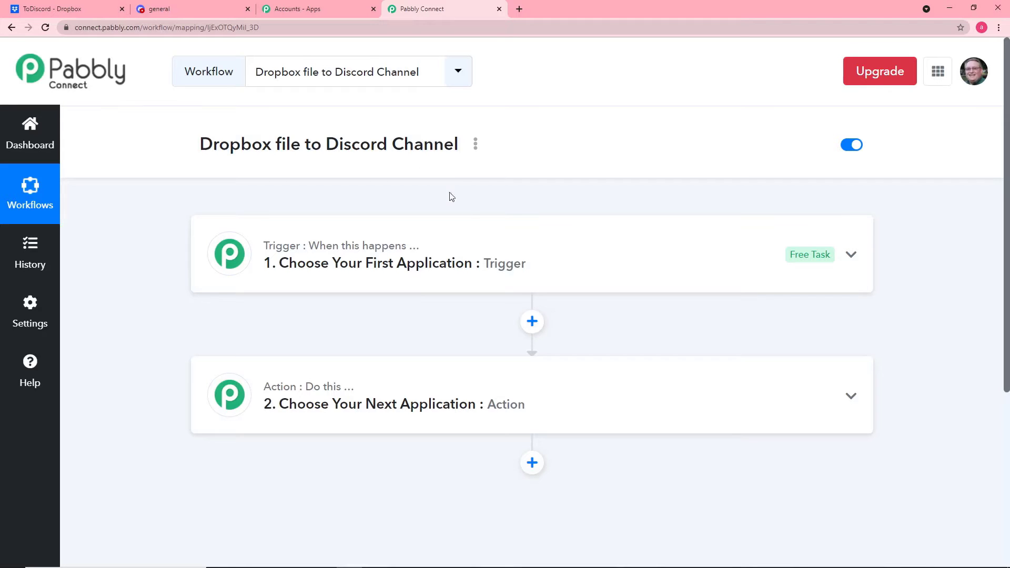
pyautogui.click(434, 239)
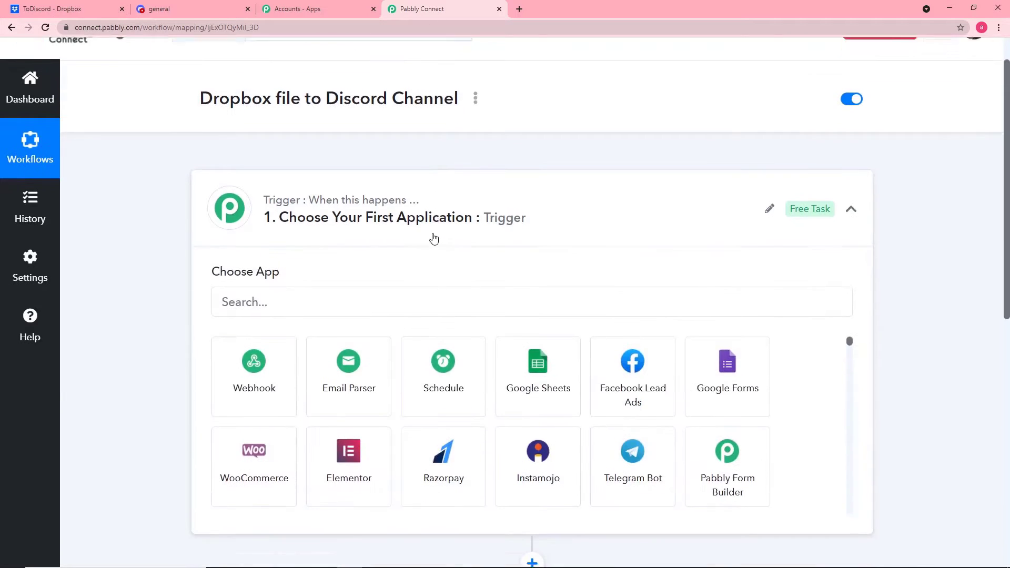
pyautogui.click(403, 243)
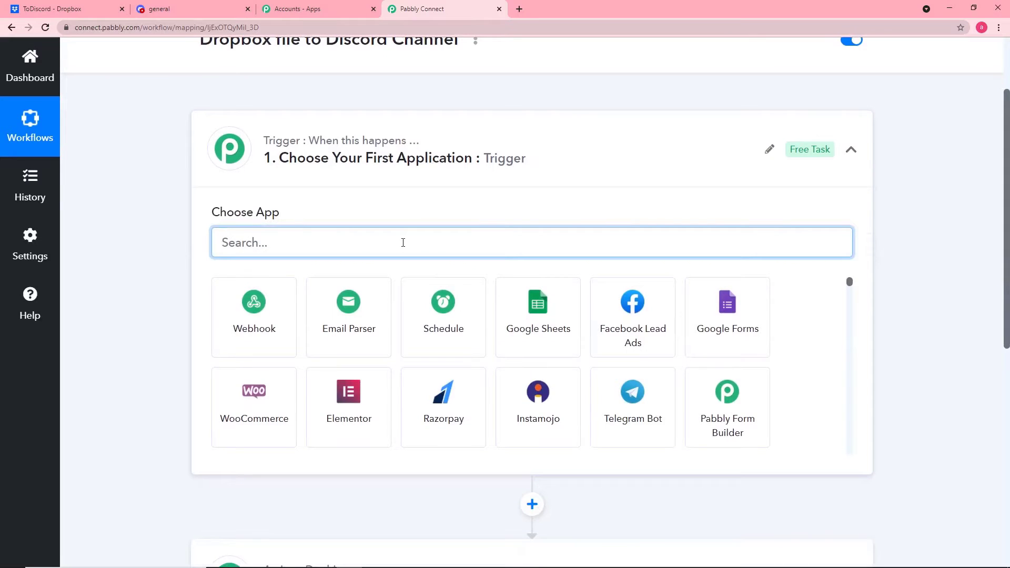
pyautogui.write('drop')
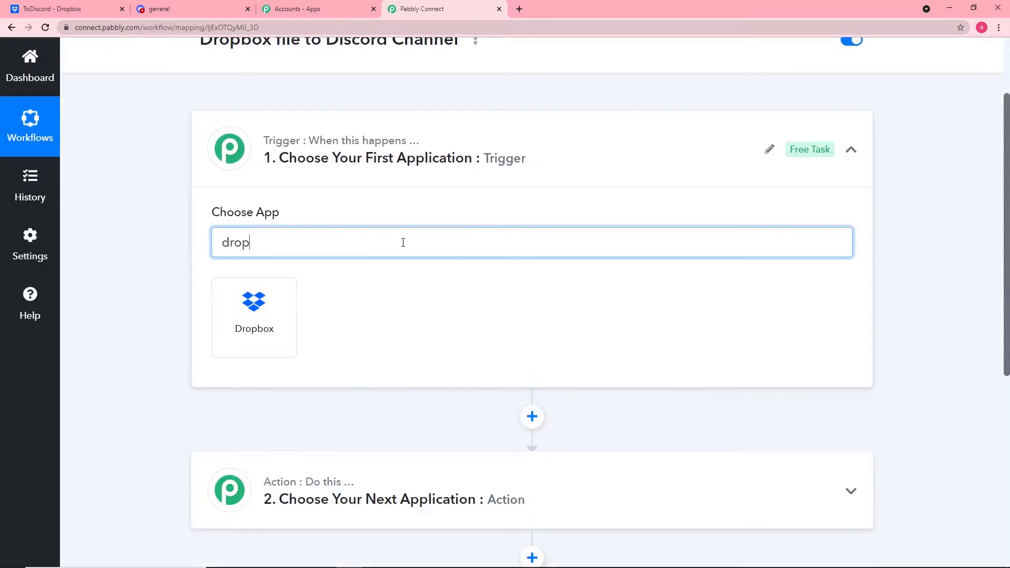
pyautogui.click(268, 318)
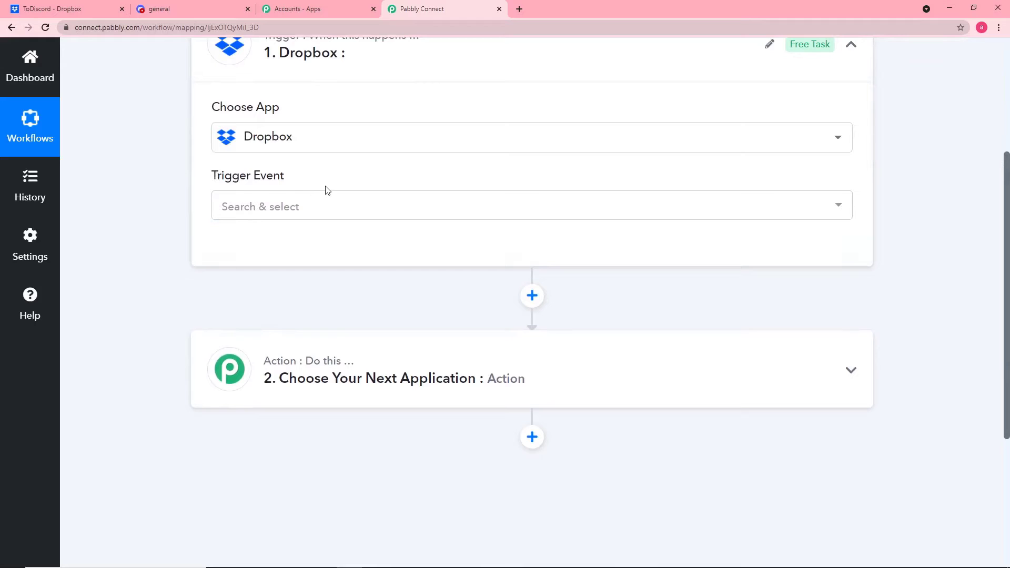
pyautogui.click(336, 210)
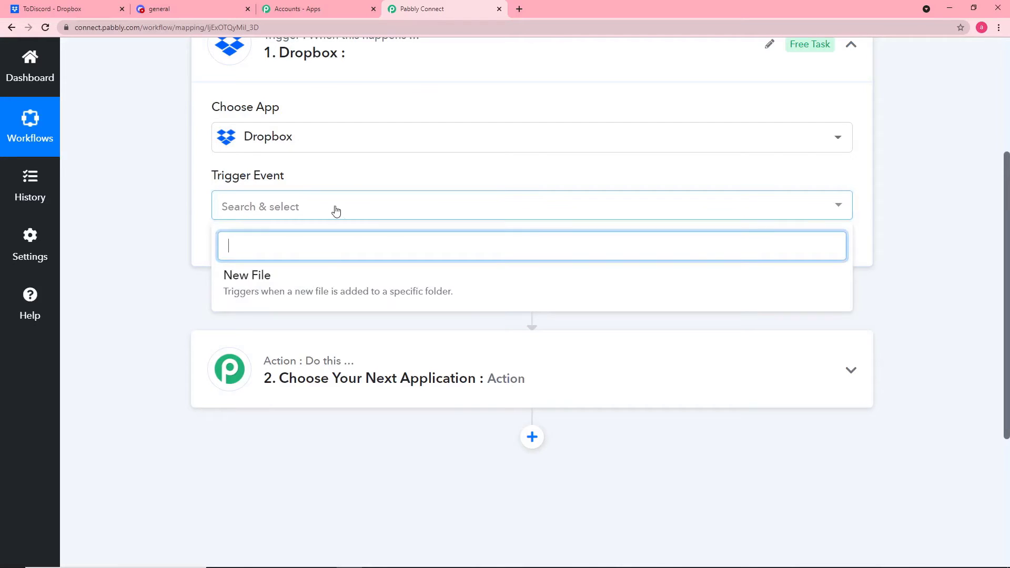
pyautogui.click(243, 288)
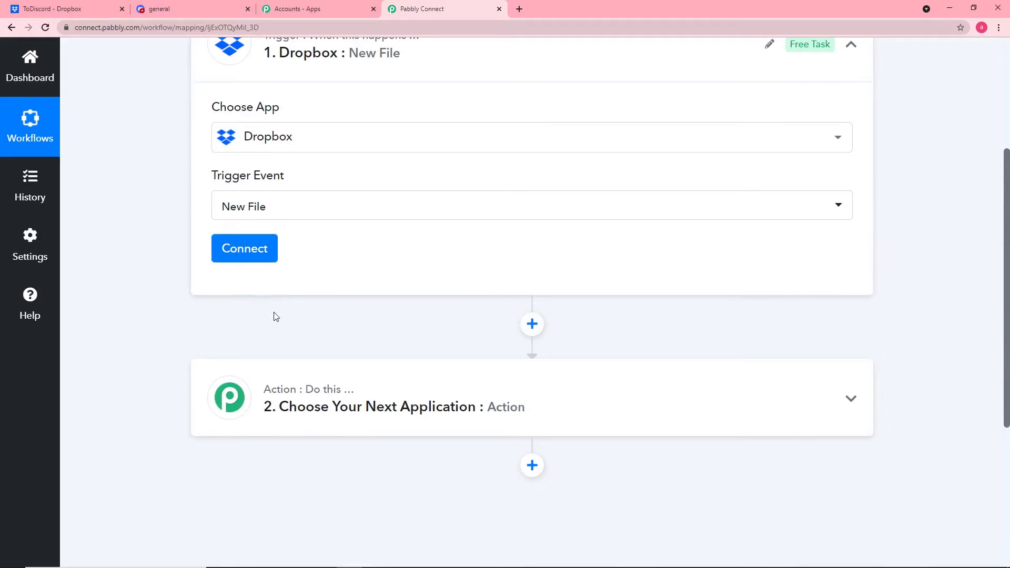
# Connect the Dropbox trigger through a new connection, authorising the Dropbox account that holds the ToDiscord folder.
pyautogui.click(237, 257)
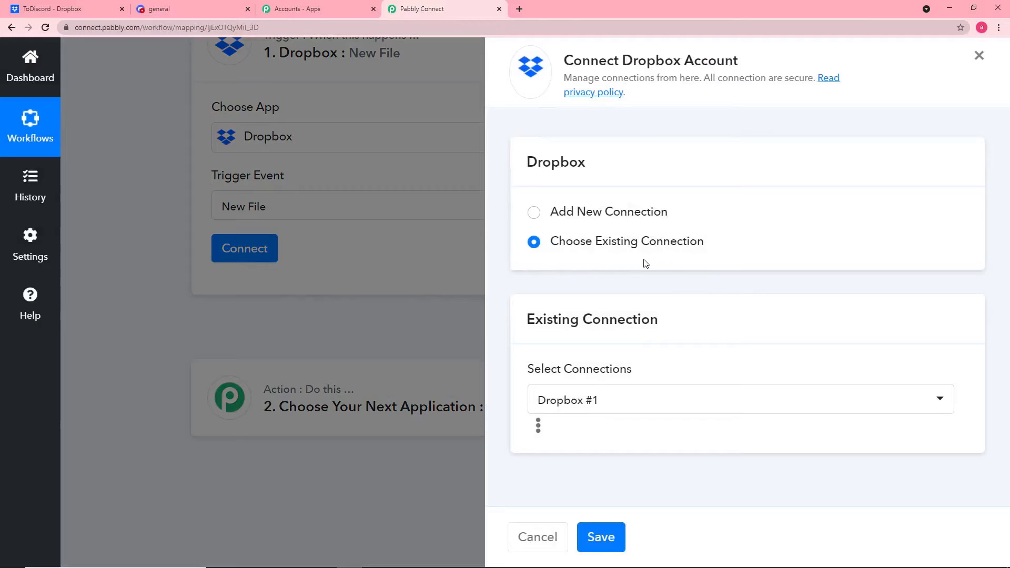
pyautogui.click(535, 220)
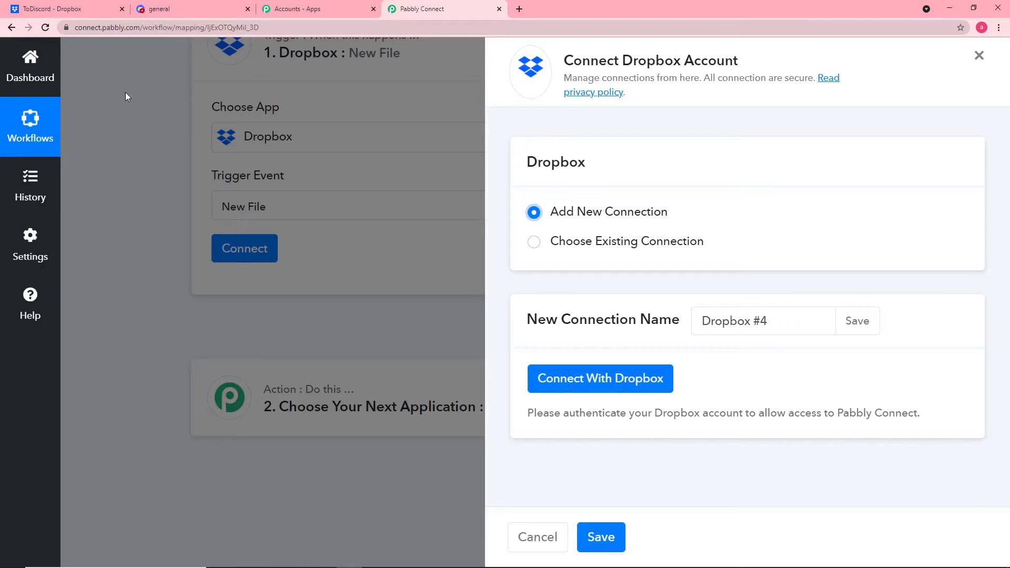
pyautogui.click(82, 11)
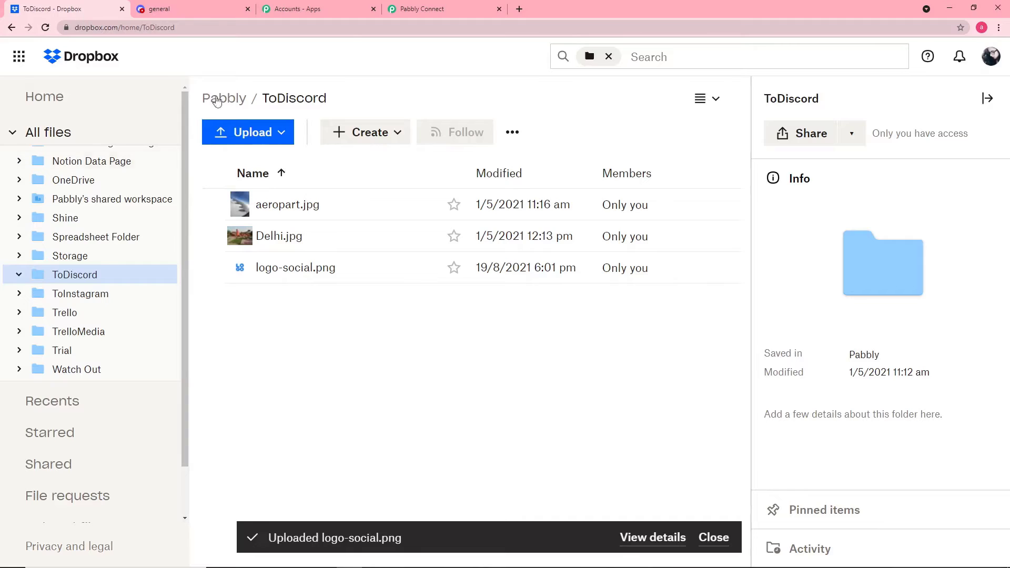
pyautogui.click(425, 9)
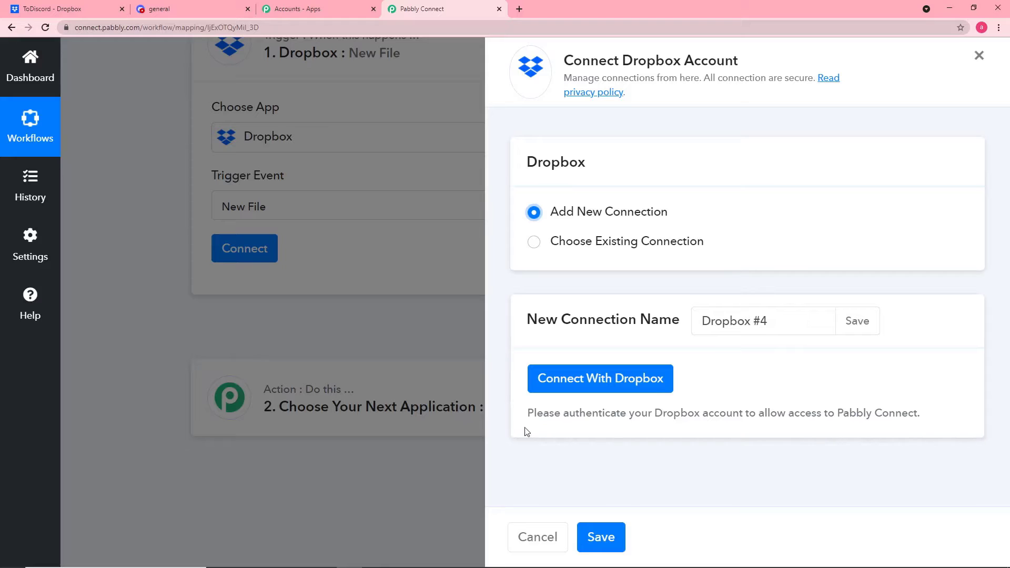
pyautogui.click(571, 394)
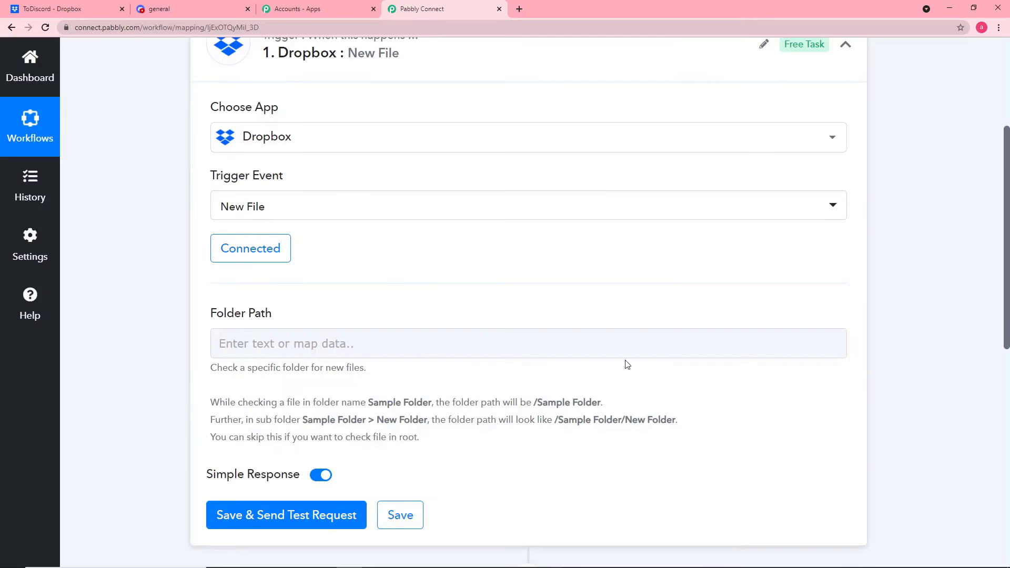
# Start the Dropbox trigger's Folder Path with a forward slash.
pyautogui.scroll(-2, 627, 364)
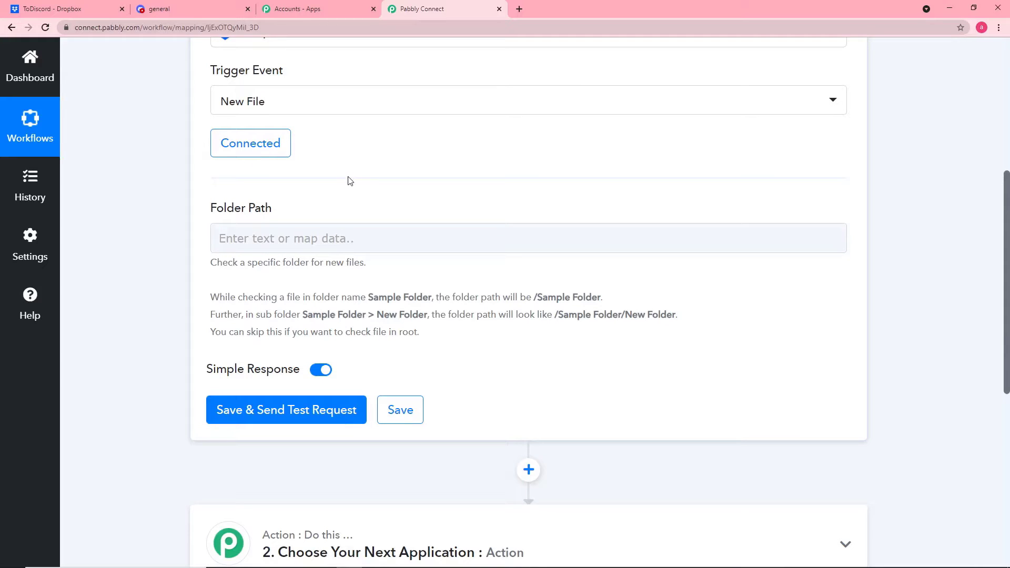
pyautogui.scroll(3, 152, 178)
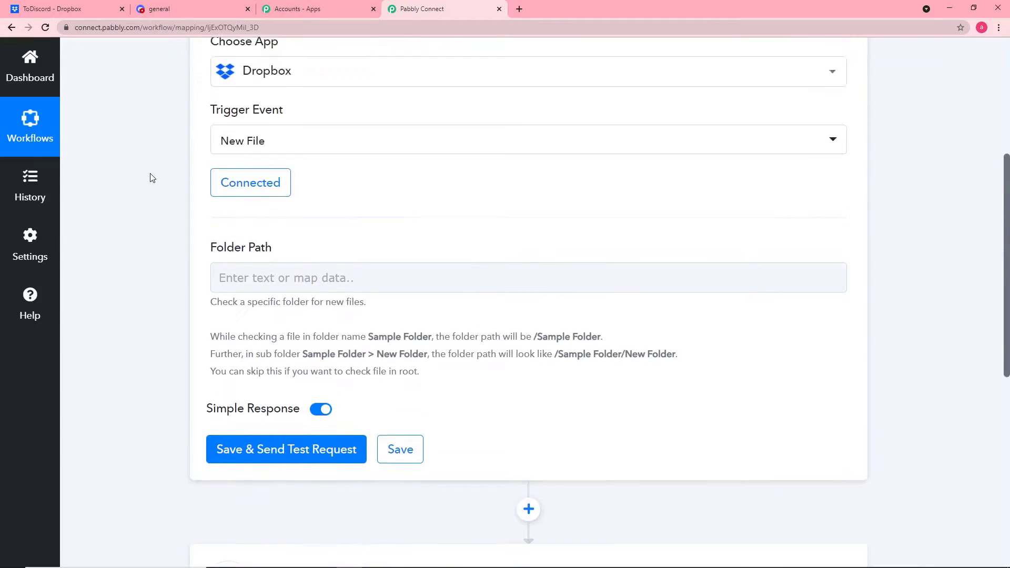
pyautogui.scroll(-4, 152, 178)
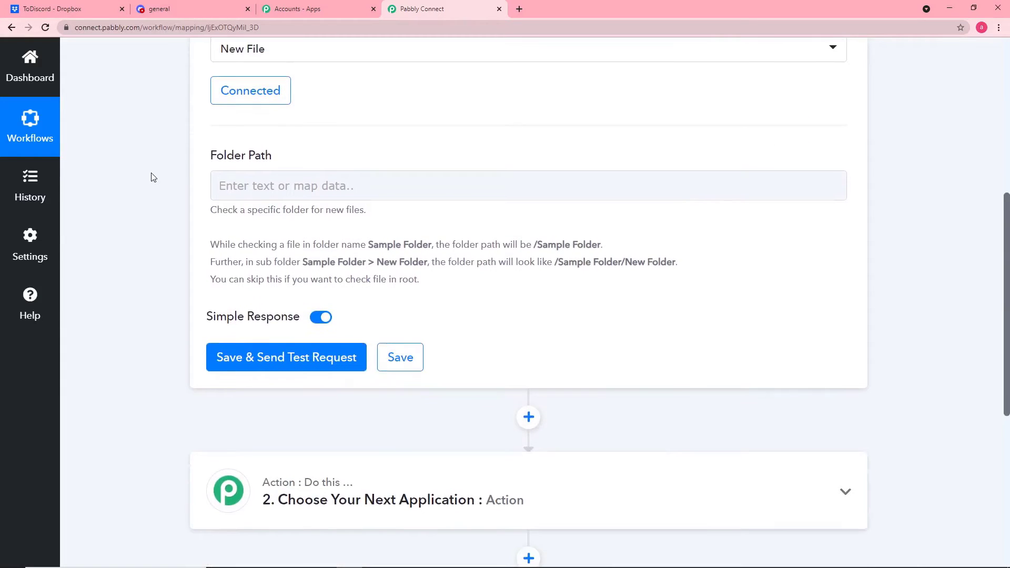
pyautogui.click(299, 177)
pyautogui.click(339, 202)
pyautogui.click(337, 192)
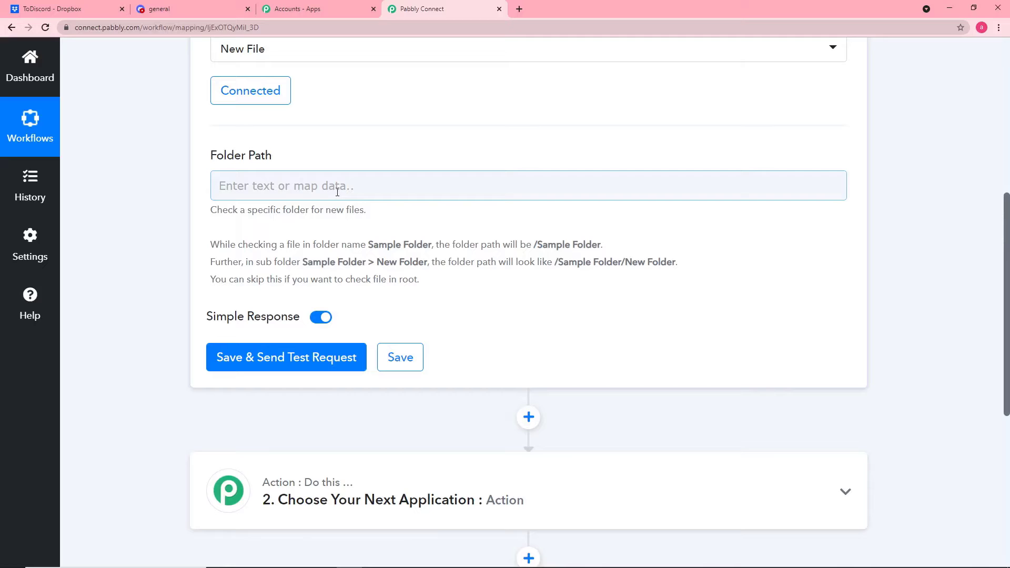
pyautogui.click(444, 243)
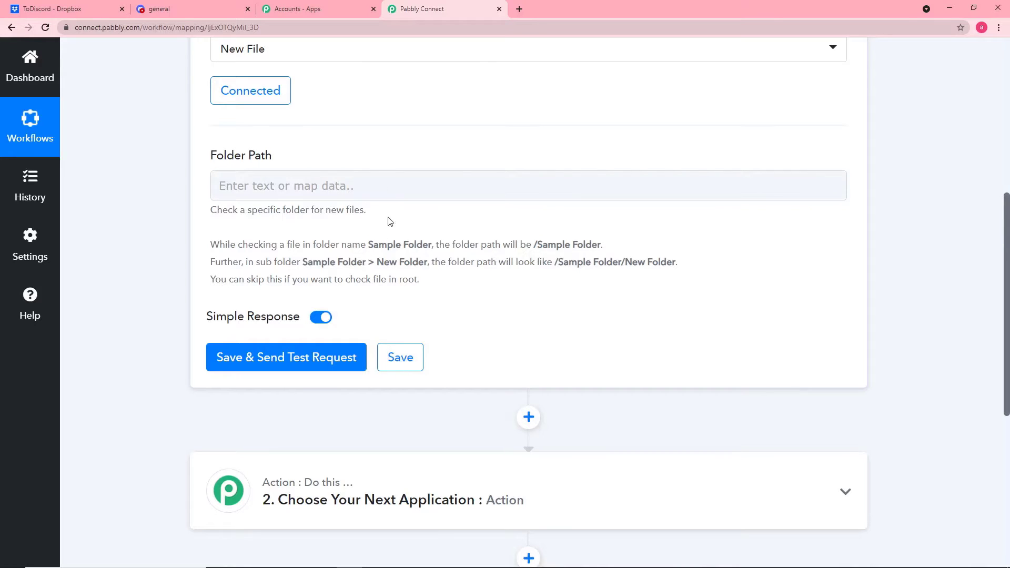
pyautogui.click(386, 191)
pyautogui.write('/')
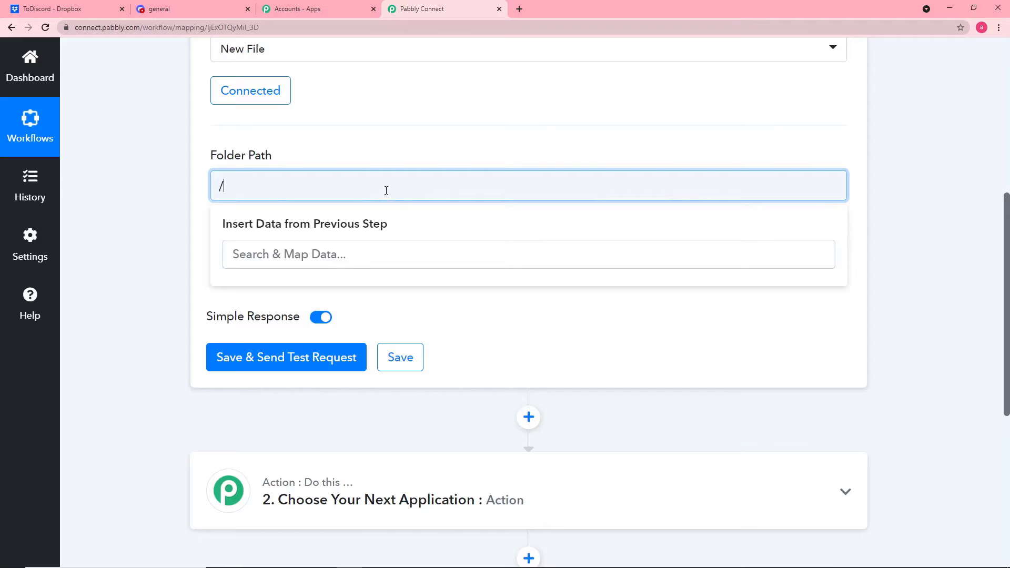
# Switch to Dropbox and copy the folder name ToDiscord from the path heading.
pyautogui.click(67, 10)
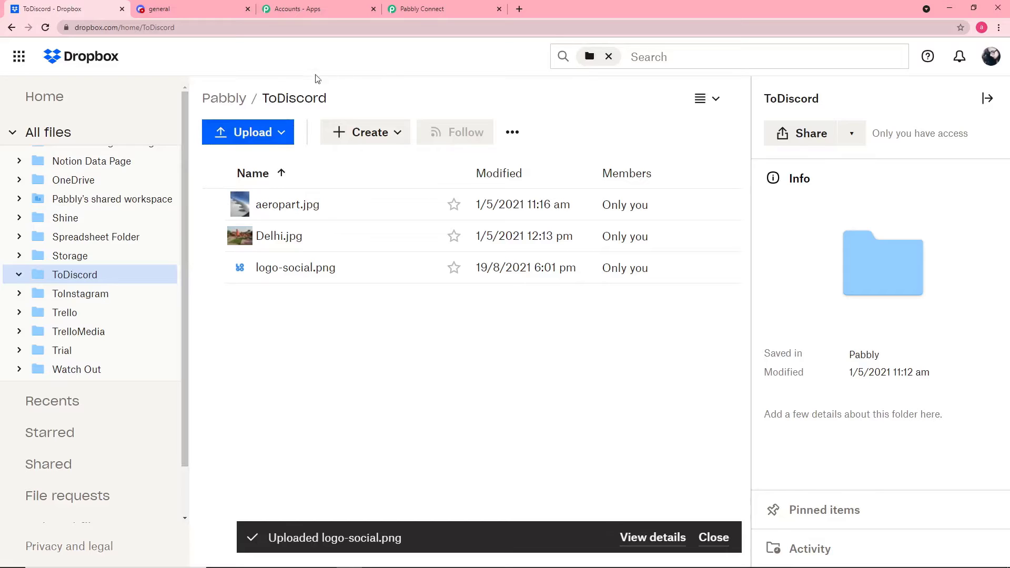
pyautogui.moveTo(262, 97); pyautogui.dragTo(332, 106)
pyautogui.moveTo(267, 99); pyautogui.dragTo(327, 100)
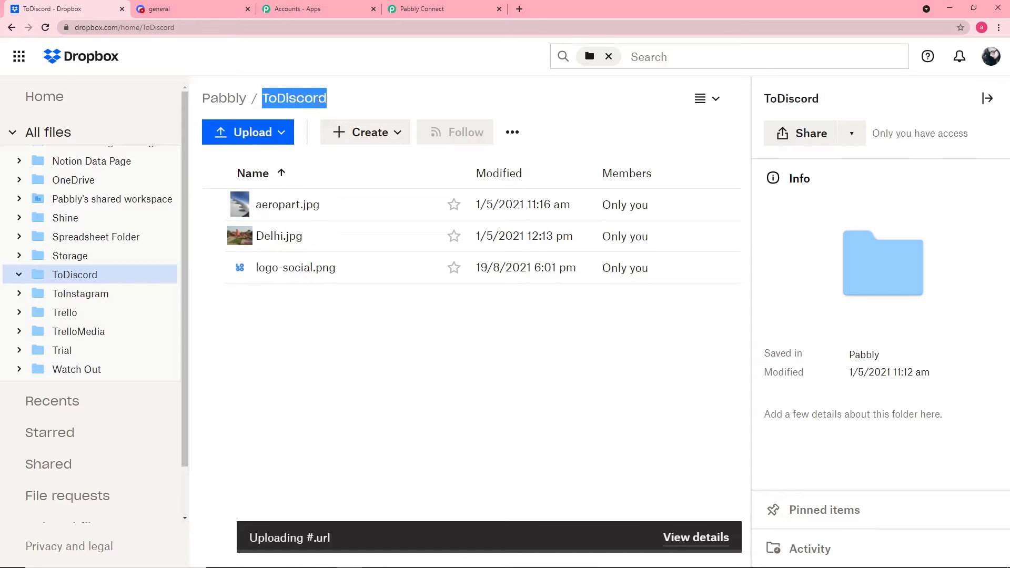
pyautogui.rightClick(312, 103)
pyautogui.click(332, 111)
# Return to Pabbly Connect and paste the copied folder name after the slash so the Folder Path reads /ToDiscord.
pyautogui.click(421, 9)
pyautogui.click(267, 183)
pyautogui.rightClick(265, 191)
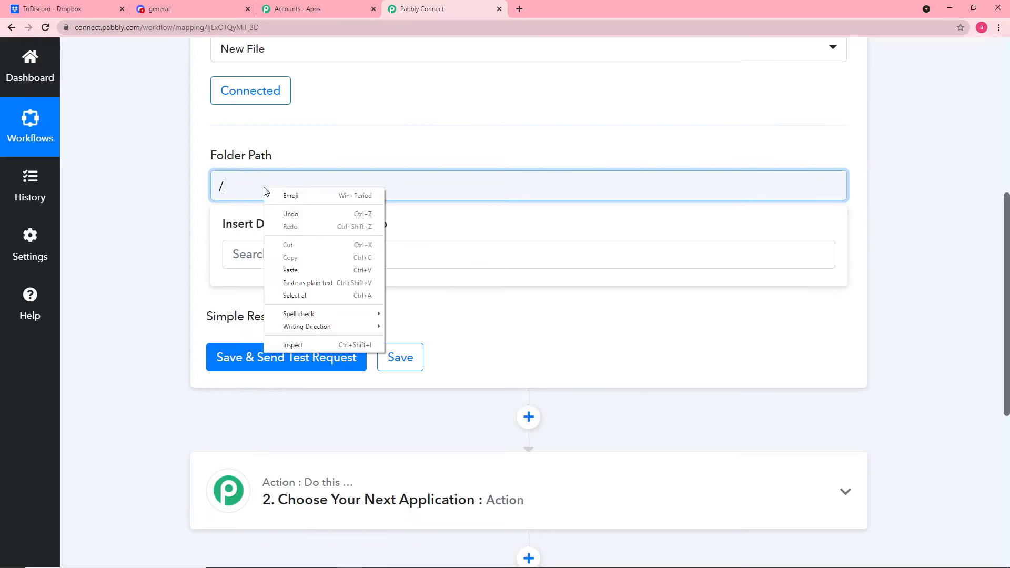
pyautogui.click(288, 271)
pyautogui.click(178, 241)
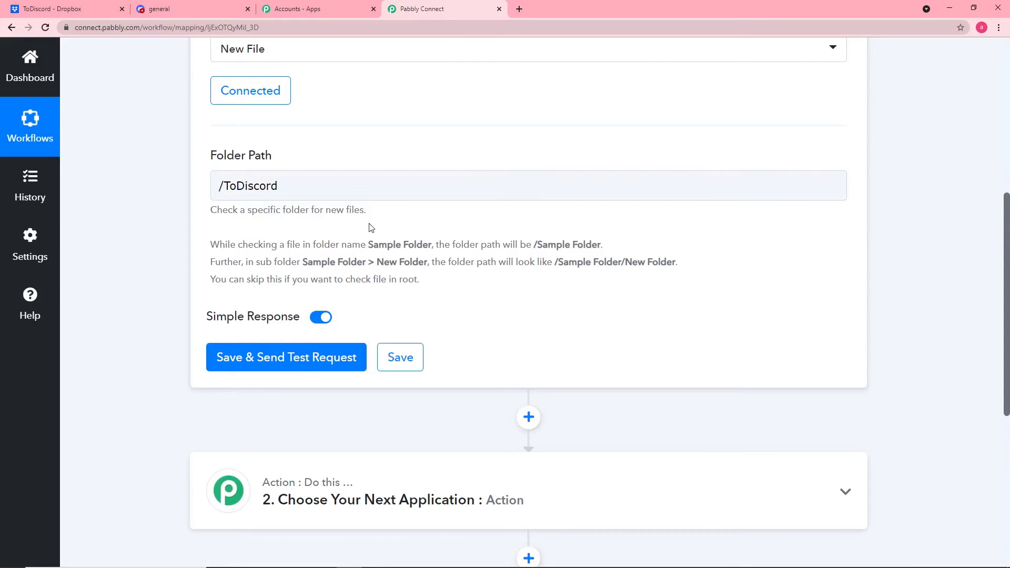
pyautogui.scroll(2, 373, 232)
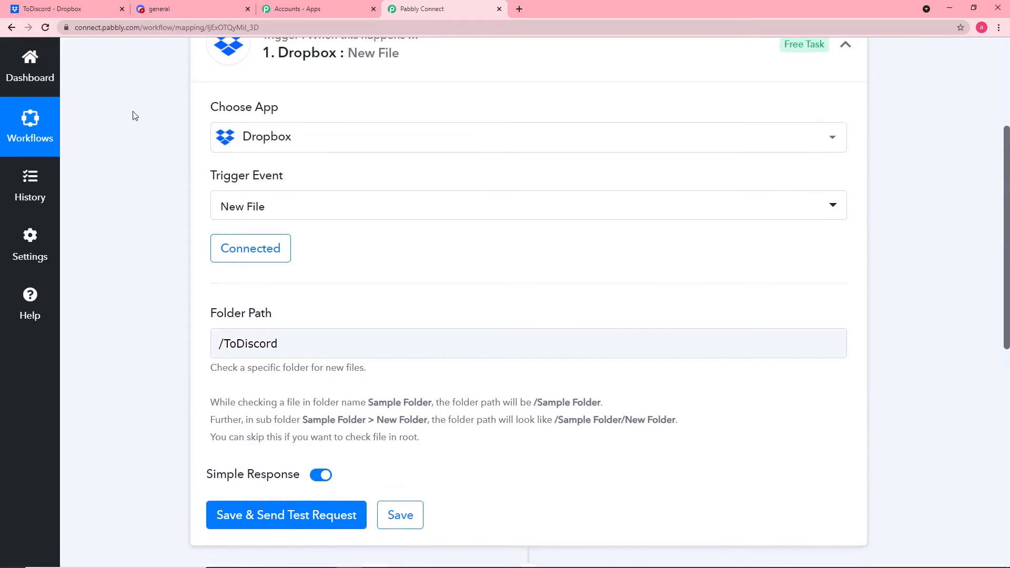
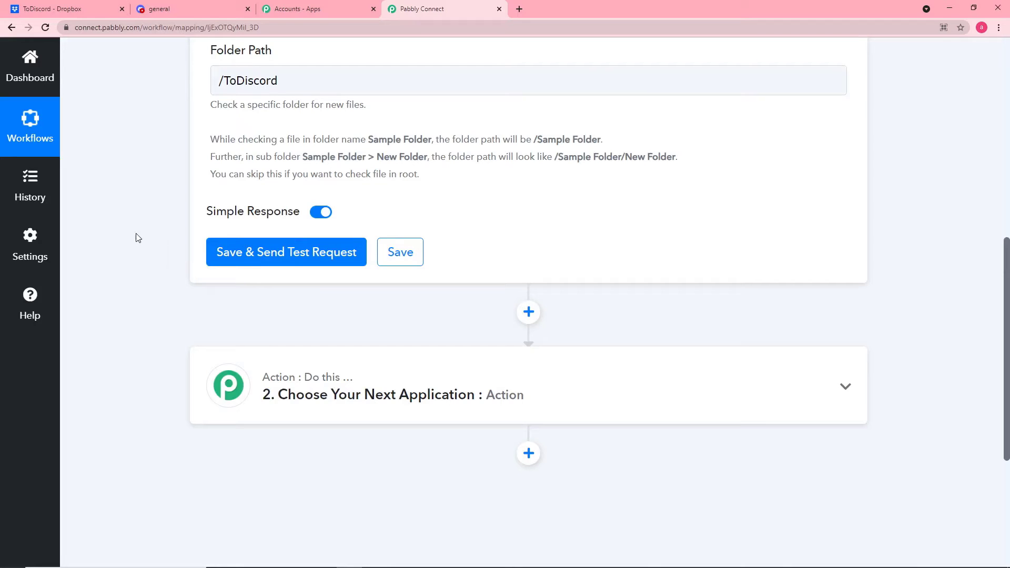
# Check the files in the Dropbox ToDiscord folder, and save the Pabbly Connect trigger with a test request.
pyautogui.click(89, 8)
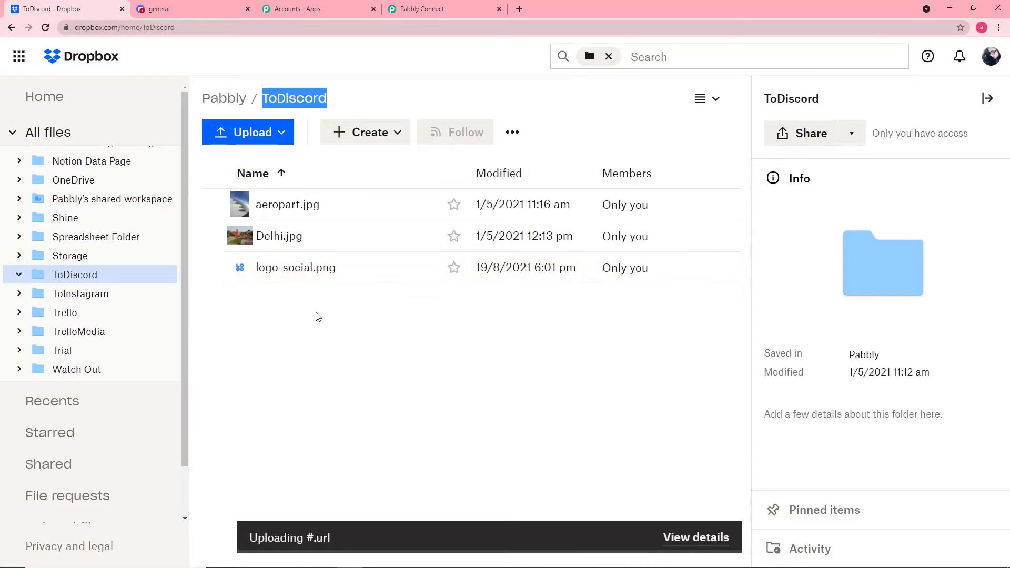
pyautogui.click(409, 7)
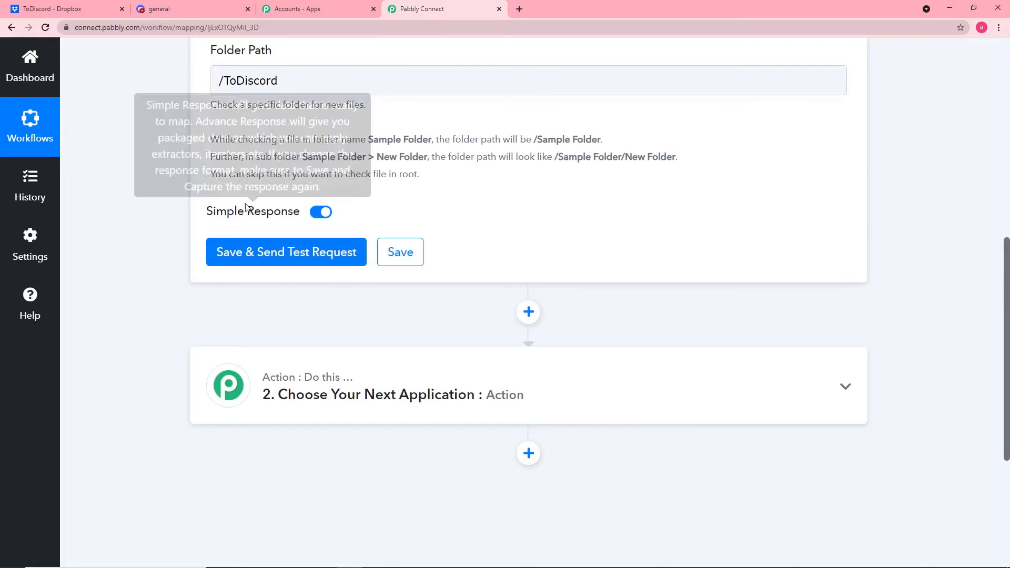
pyautogui.click(247, 255)
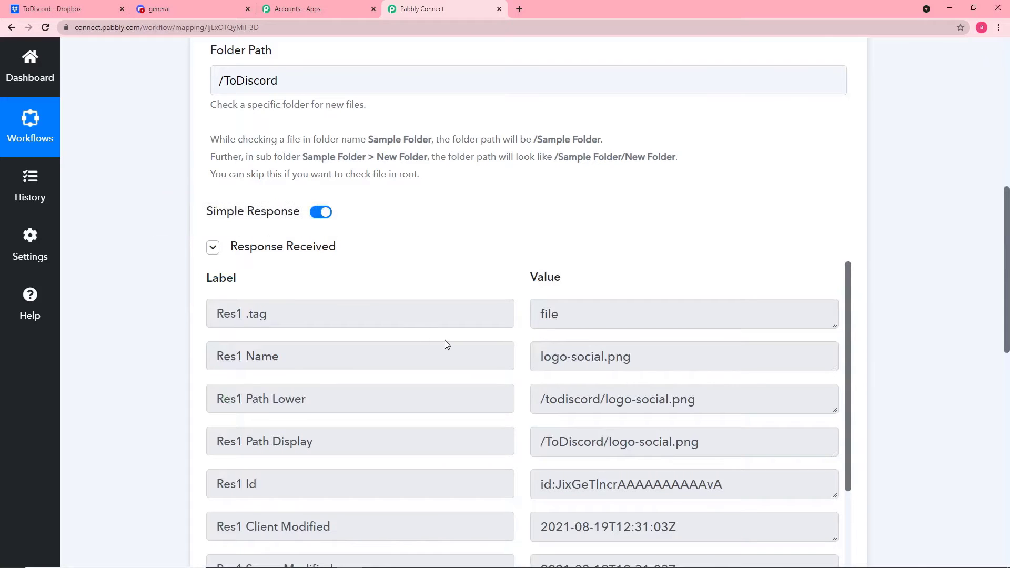
# Examine the trigger's test response from file name to shareable link, comparing it with the files in the Dropbox folder.
pyautogui.scroll(-1, 444, 340)
pyautogui.scroll(-3, 135, 342)
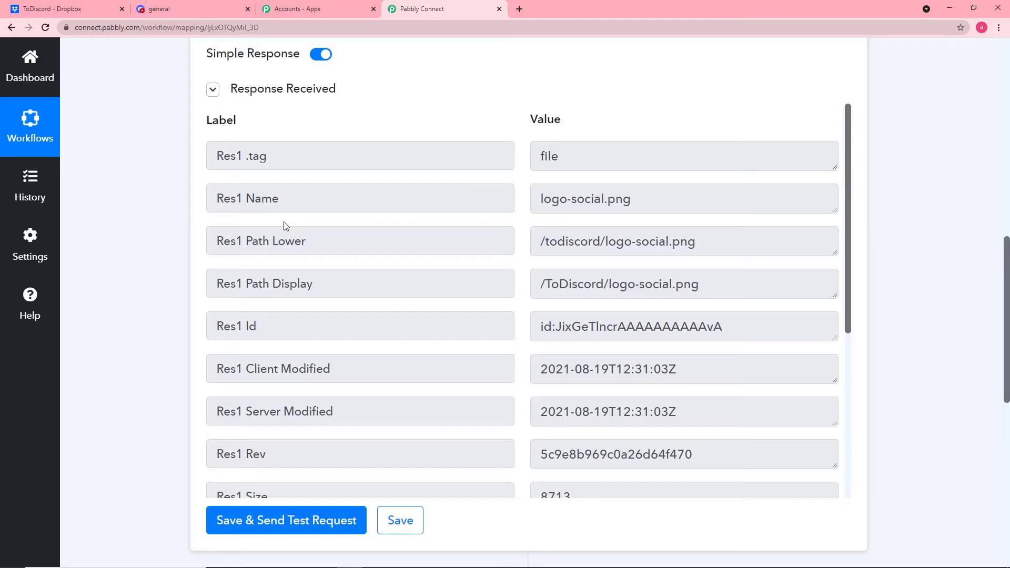
pyautogui.click(92, 11)
pyautogui.click(430, 9)
pyautogui.scroll(-3, 397, 313)
pyautogui.scroll(1, 397, 314)
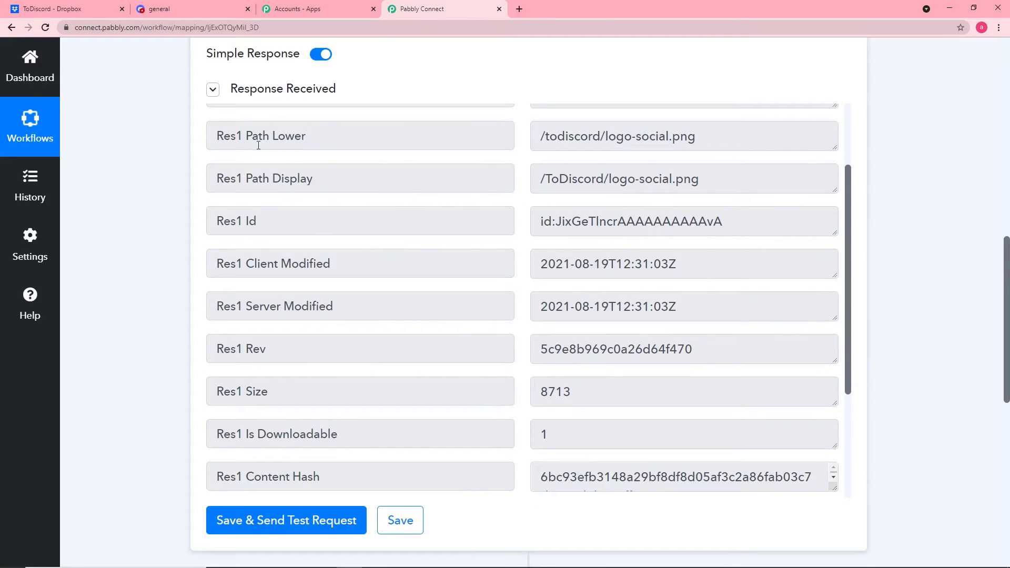
pyautogui.scroll(-6, 379, 259)
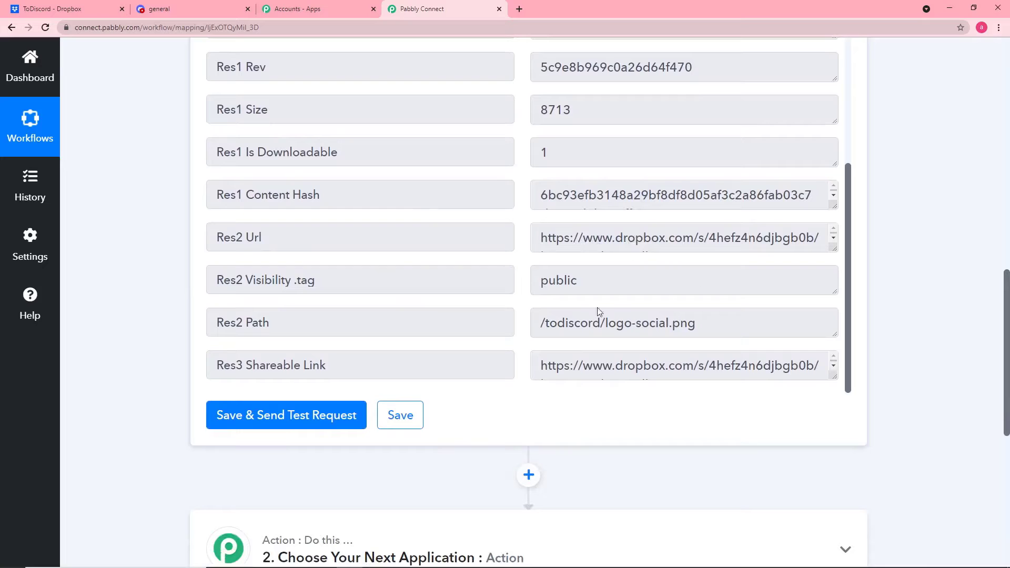
pyautogui.scroll(-1, 351, 351)
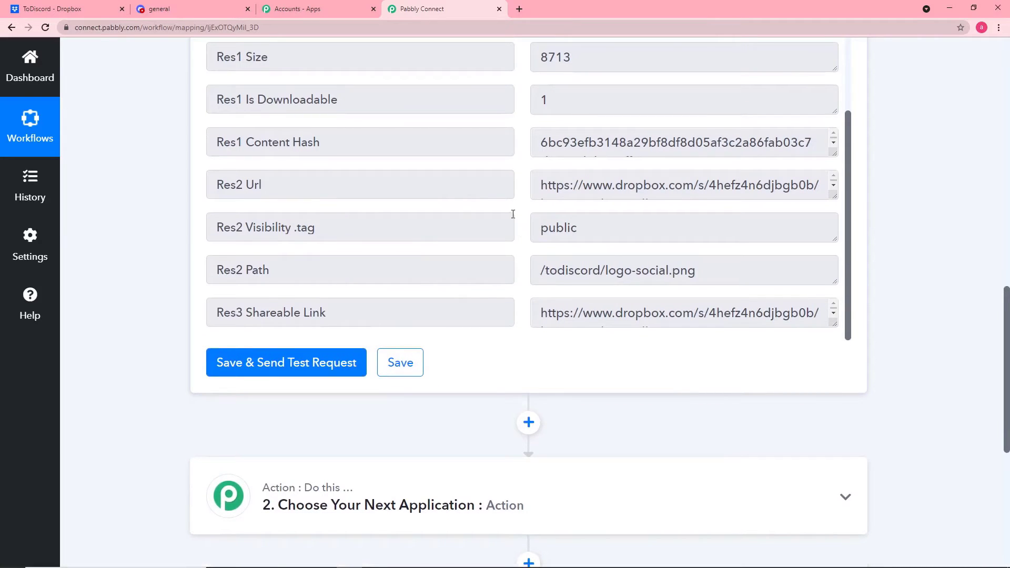
pyautogui.scroll(3, 513, 214)
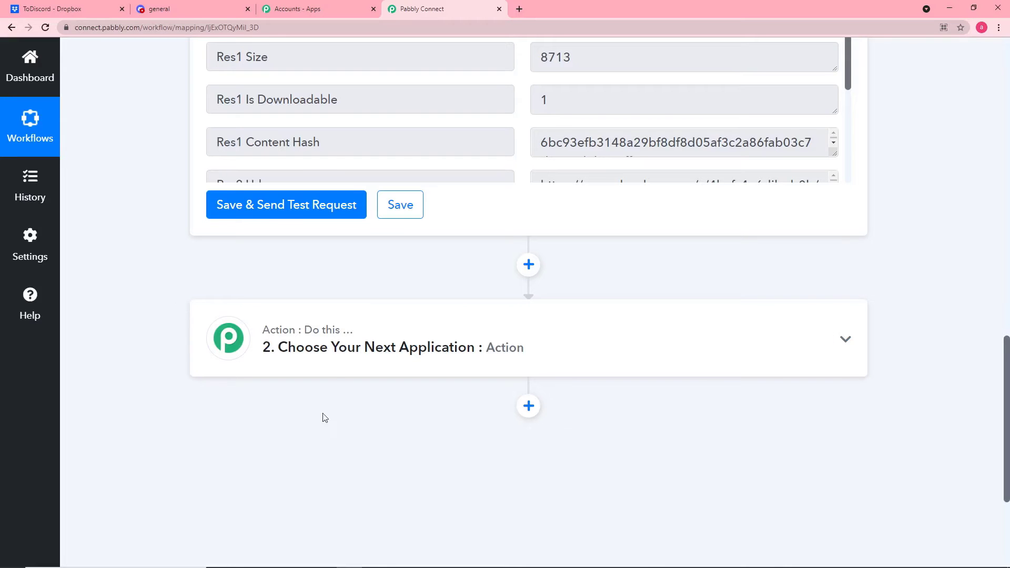
# Set the workflow's second step to Discord with the Send Channel Message action event and connect it.
pyautogui.click(342, 347)
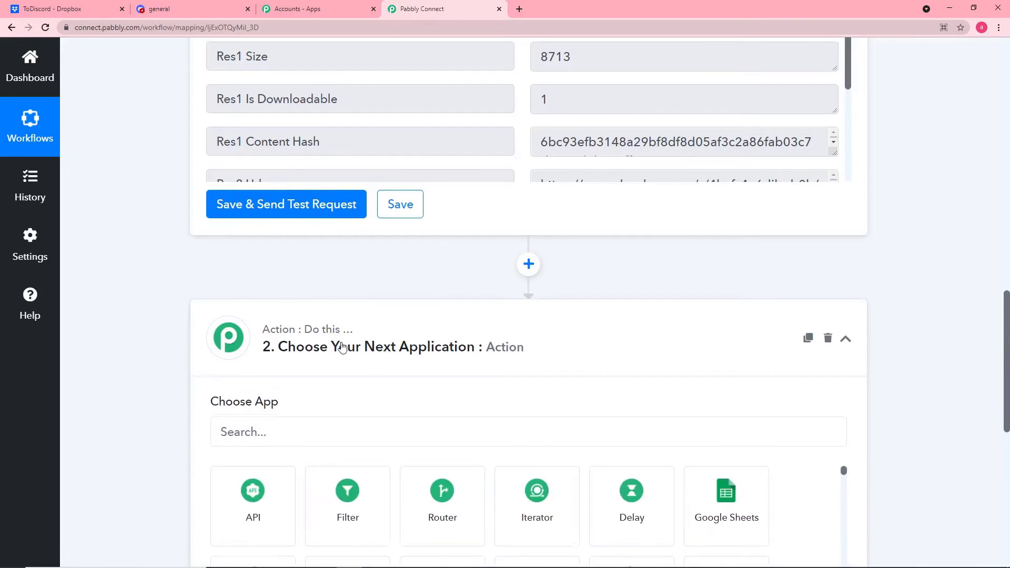
pyautogui.click(323, 276)
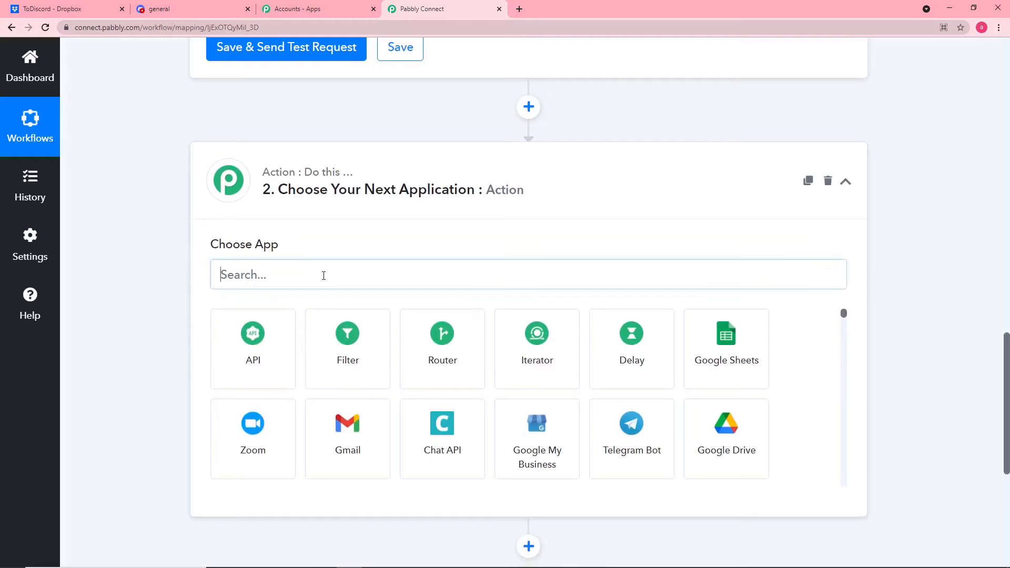
pyautogui.write('dis')
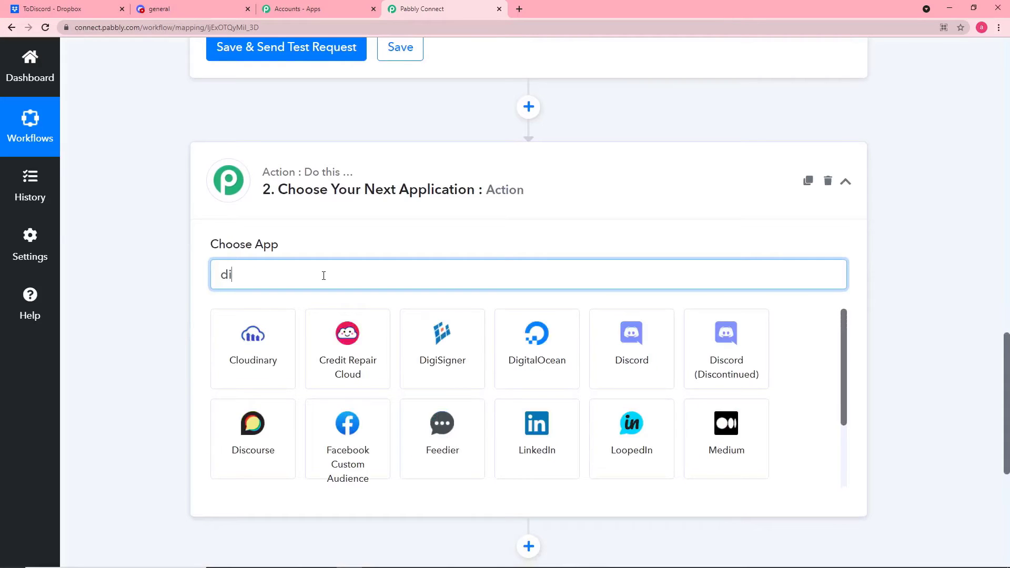
pyautogui.click(263, 351)
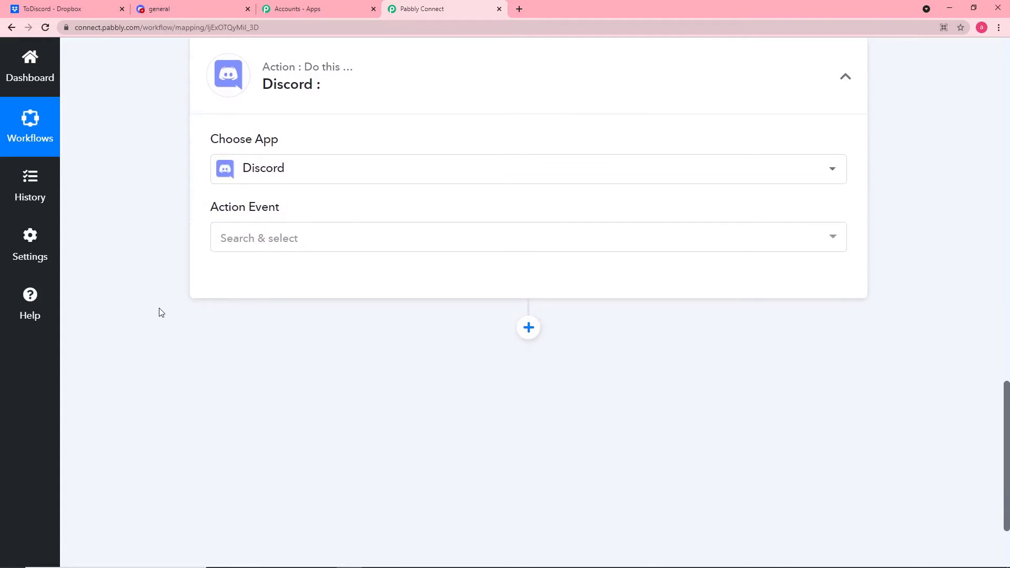
pyautogui.click(252, 248)
pyautogui.click(235, 320)
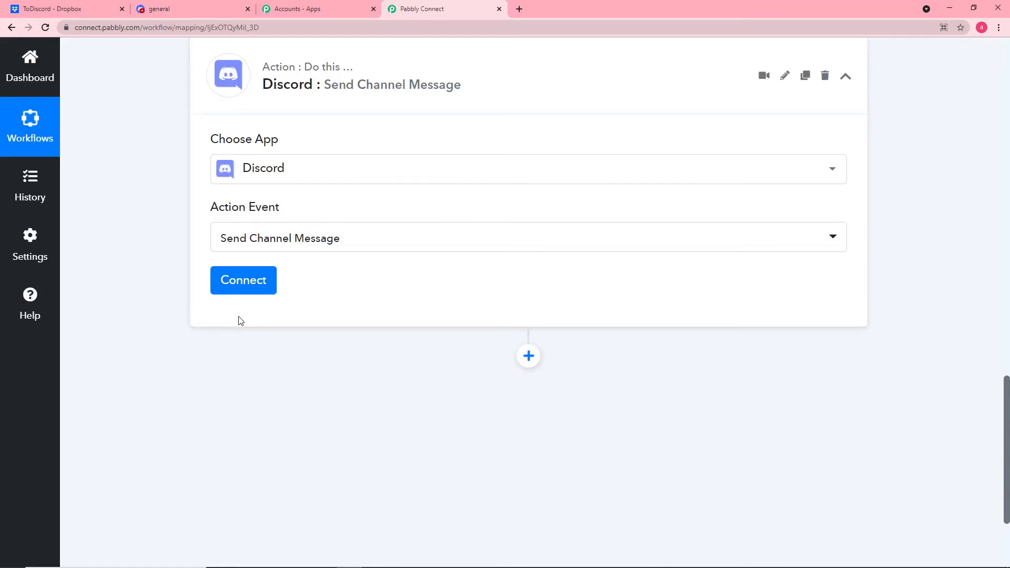
pyautogui.click(243, 291)
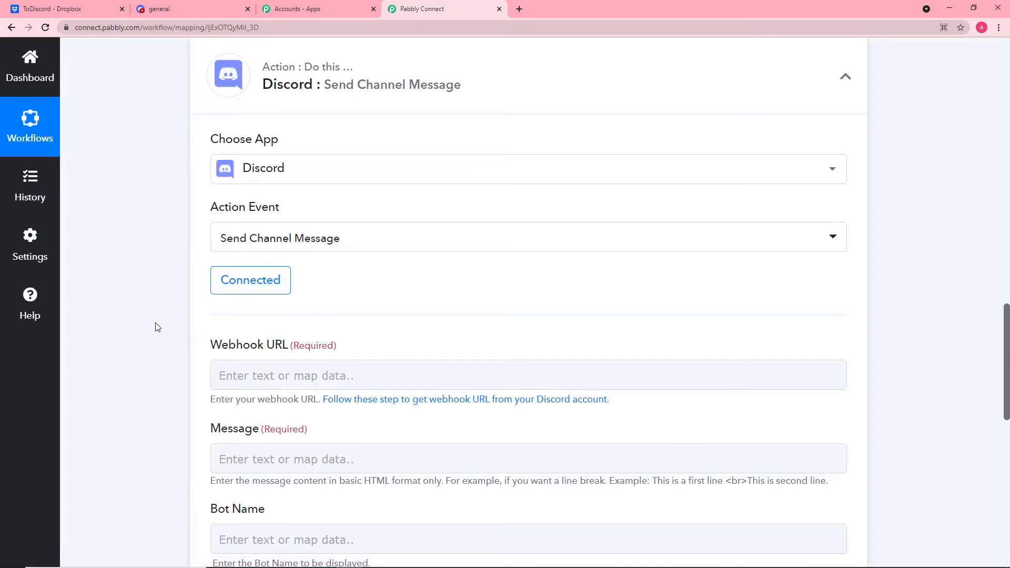
# Review the input fields of the Discord action and the Dropbox response data above it.
pyautogui.scroll(-1, 157, 326)
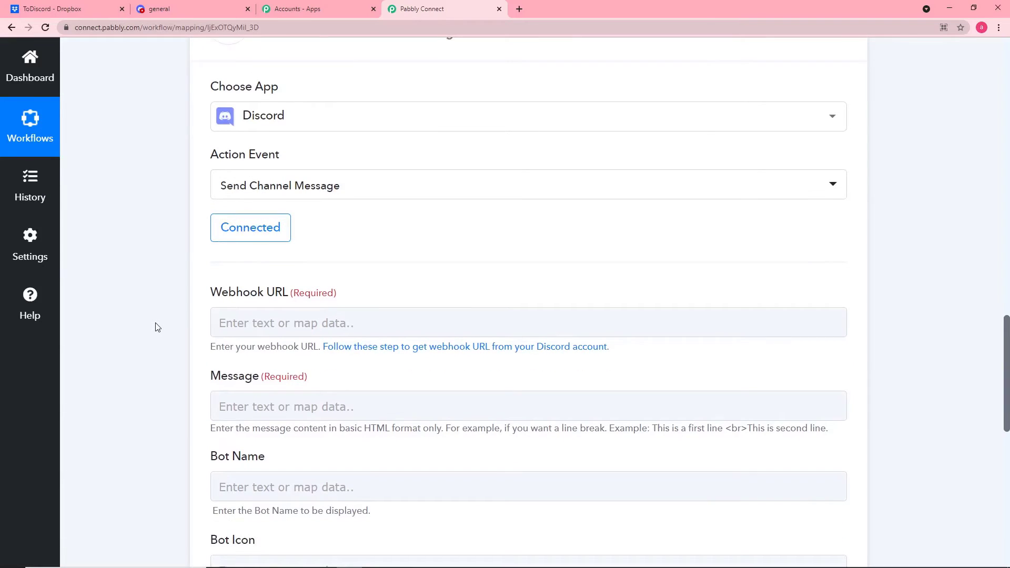
pyautogui.scroll(-3, 156, 327)
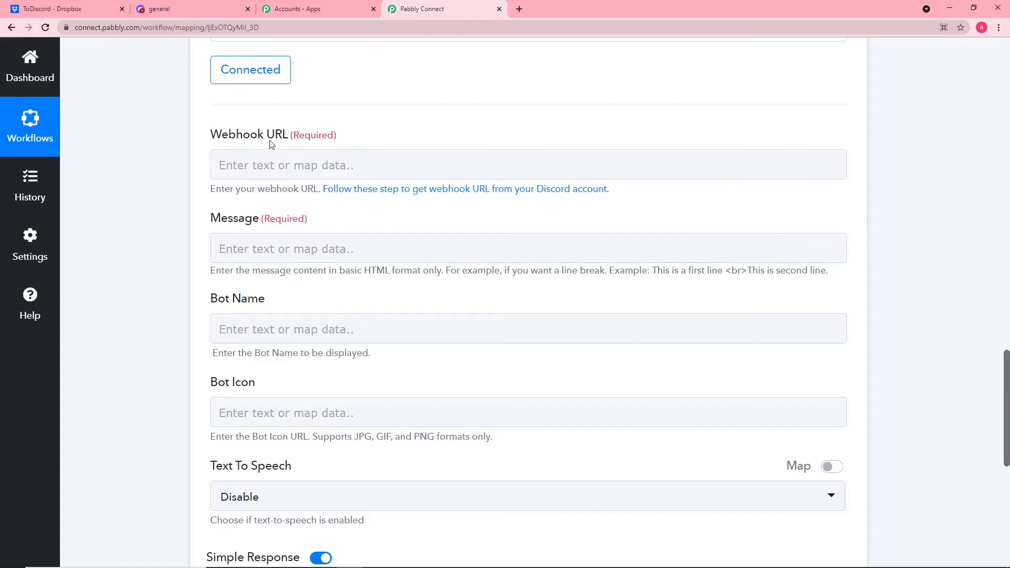
pyautogui.scroll(3, 374, 144)
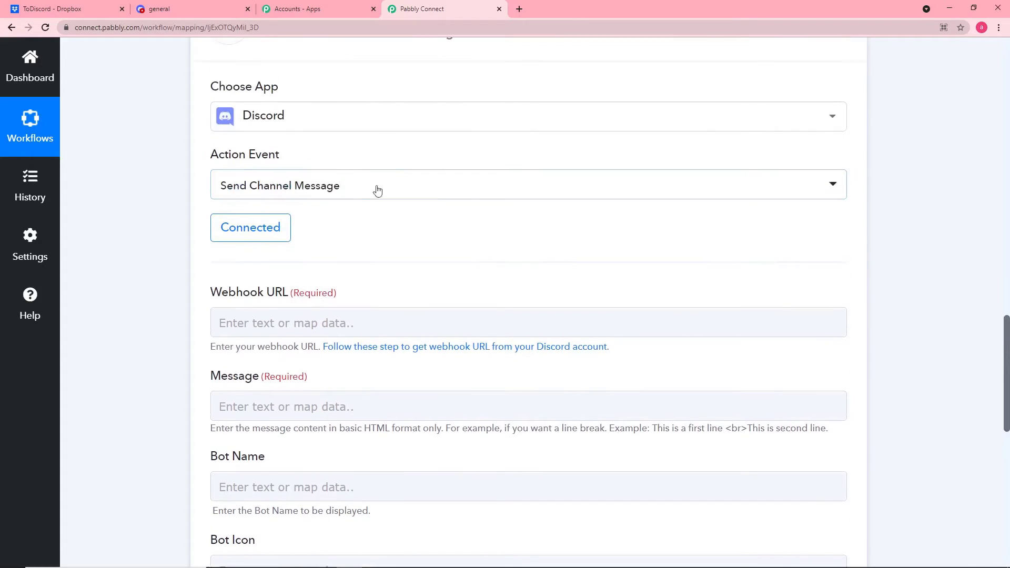
pyautogui.scroll(7, 179, 199)
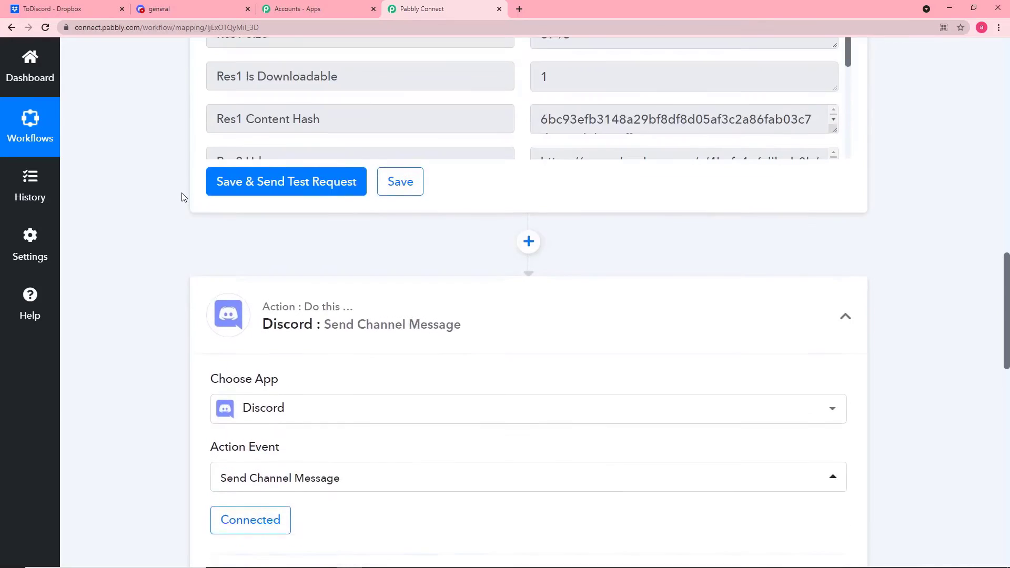
pyautogui.scroll(2, 177, 199)
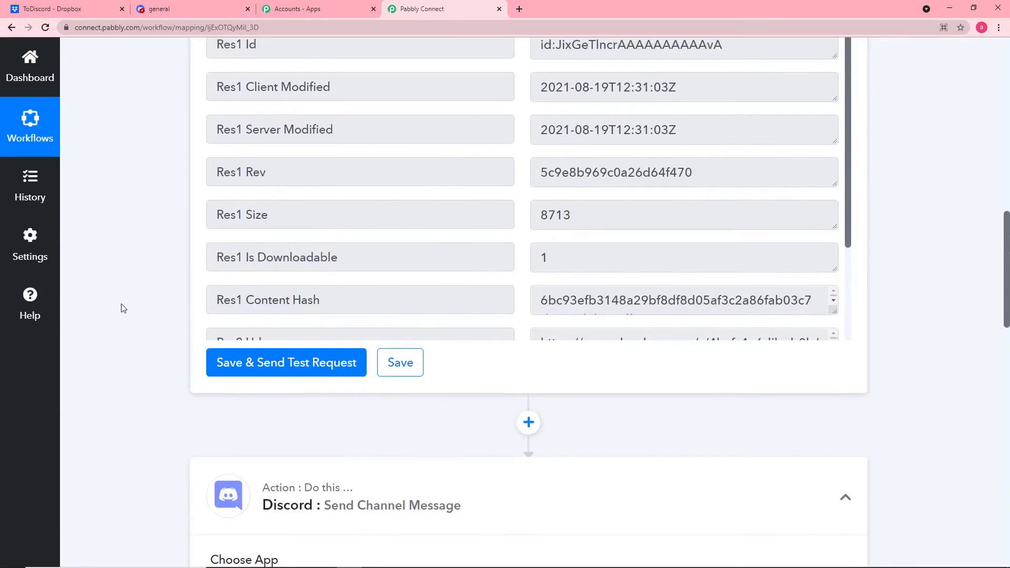
pyautogui.scroll(-8, 123, 307)
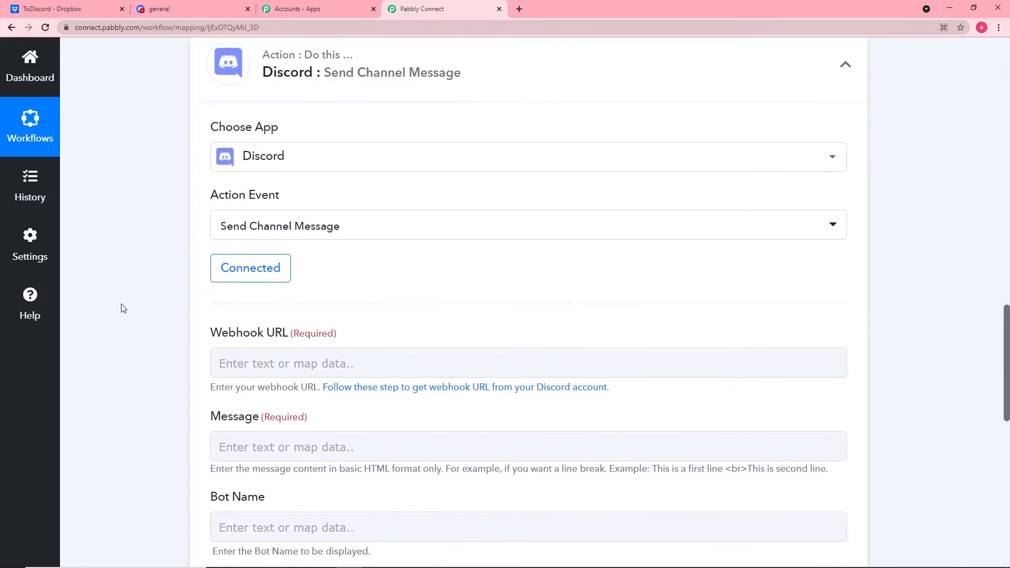
pyautogui.scroll(-2, 123, 308)
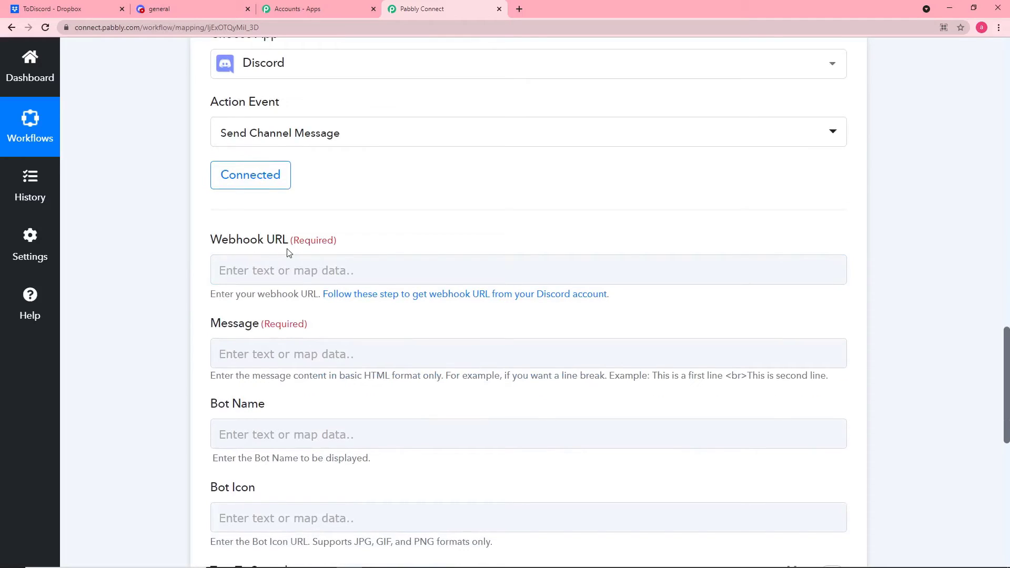
# Switch to Discord and create a new webhook in the integration settings of the general channel.
pyautogui.click(188, 7)
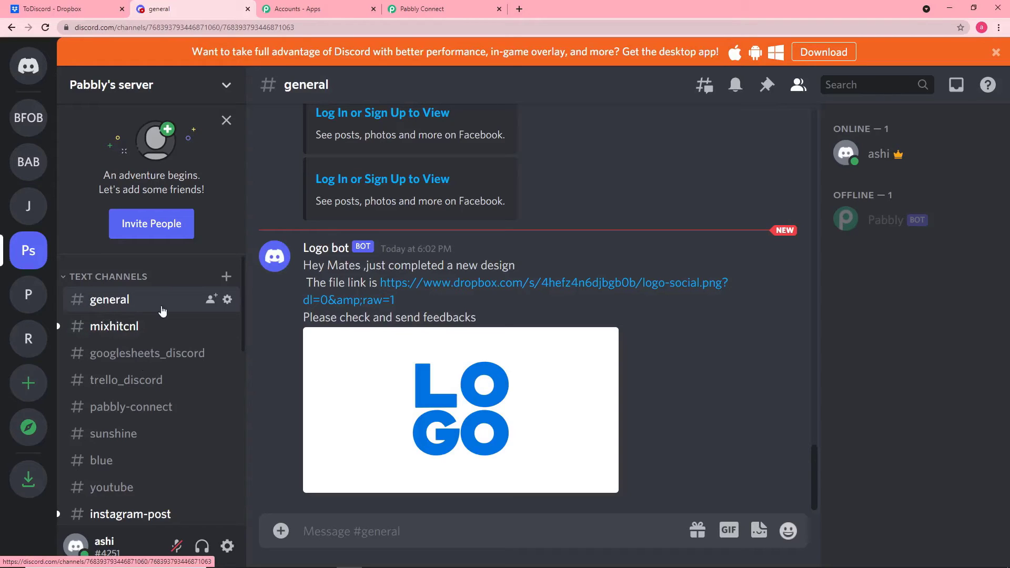
pyautogui.click(226, 300)
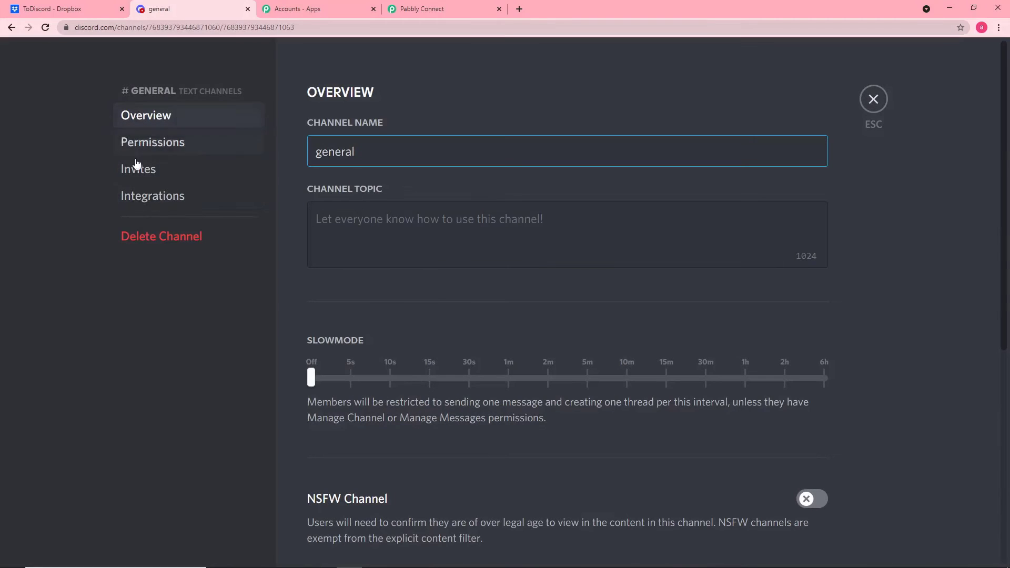
pyautogui.click(171, 206)
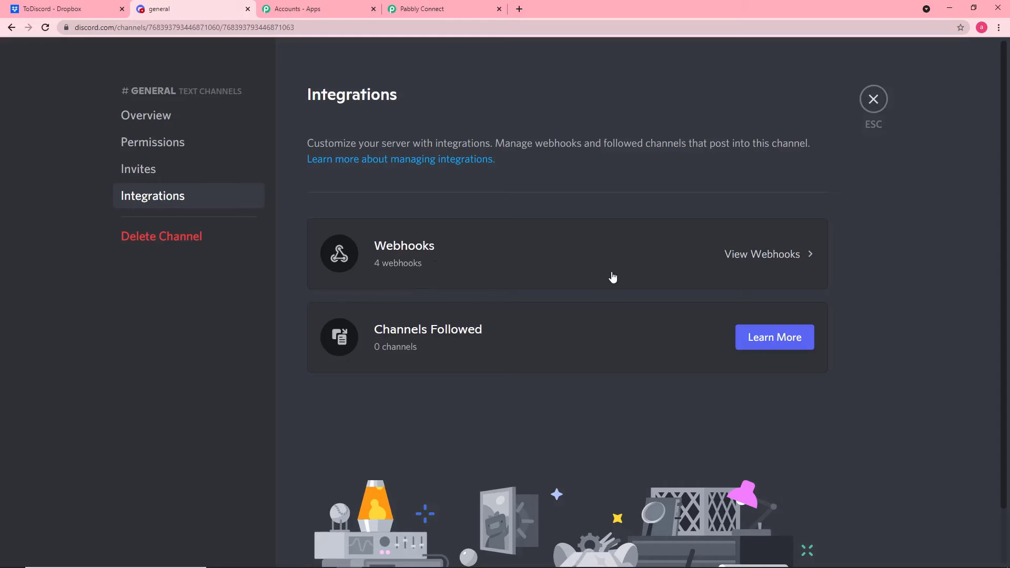
pyautogui.click(740, 262)
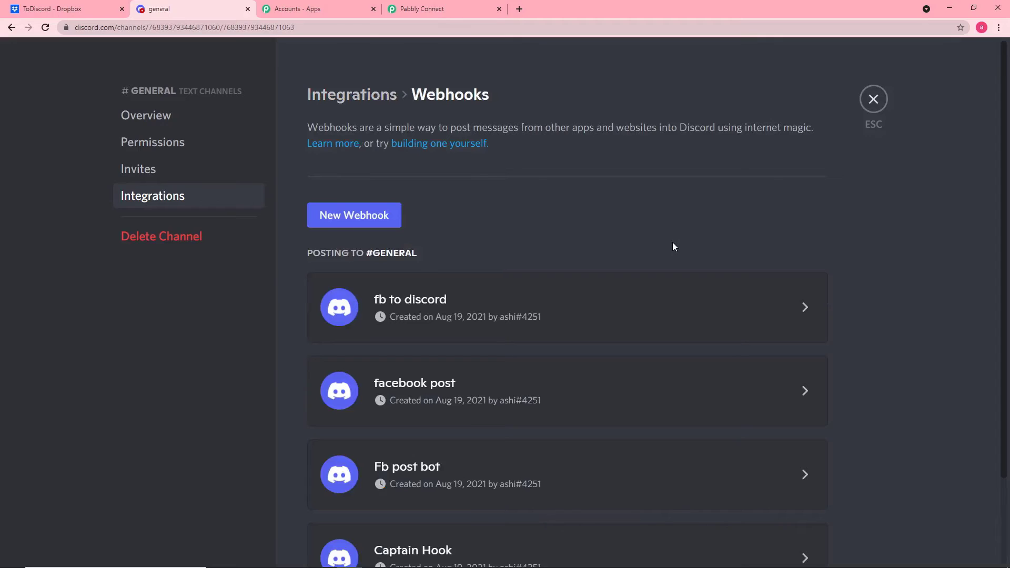
pyautogui.scroll(-2, 579, 311)
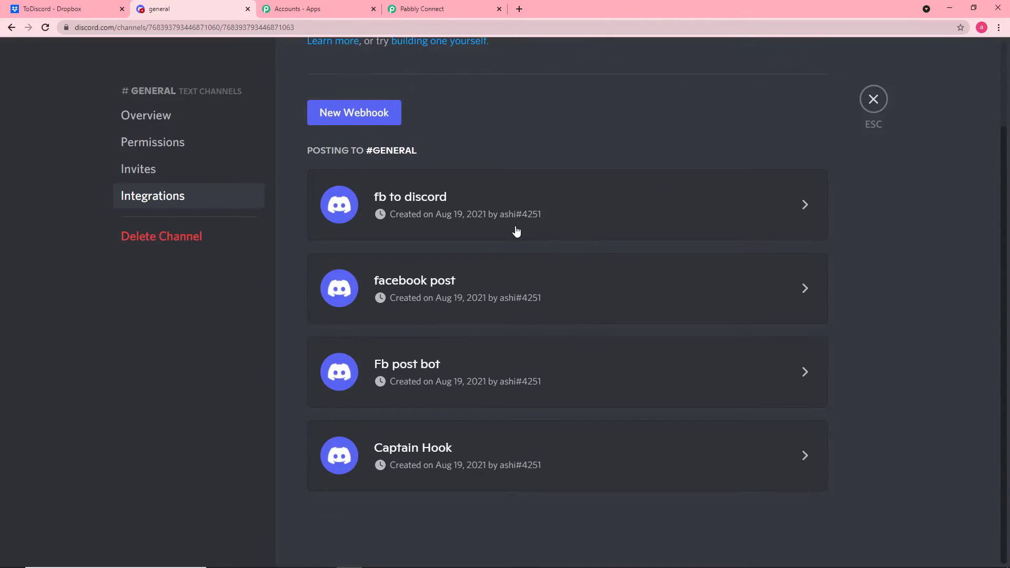
pyautogui.scroll(2, 507, 406)
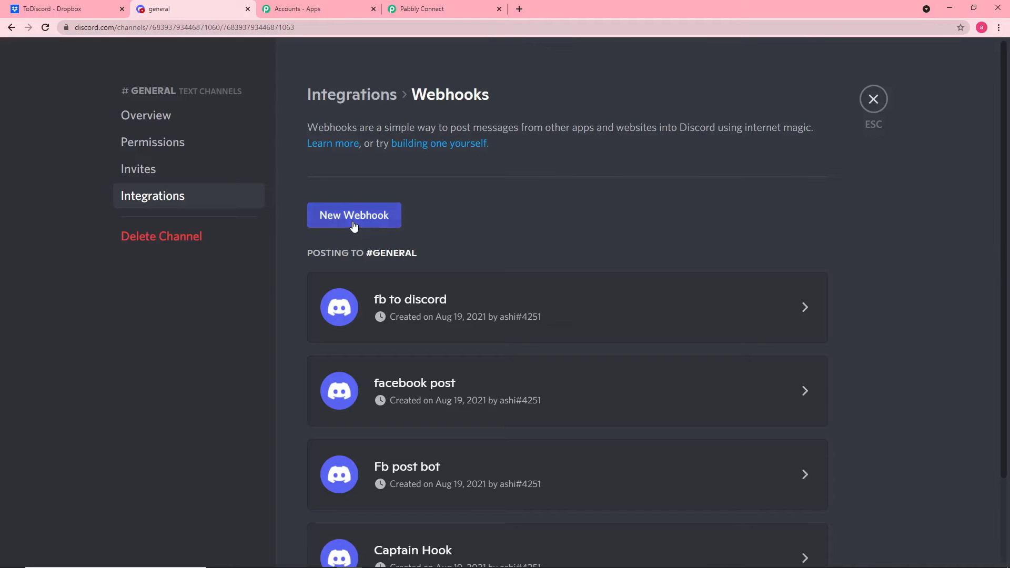
pyautogui.click(354, 226)
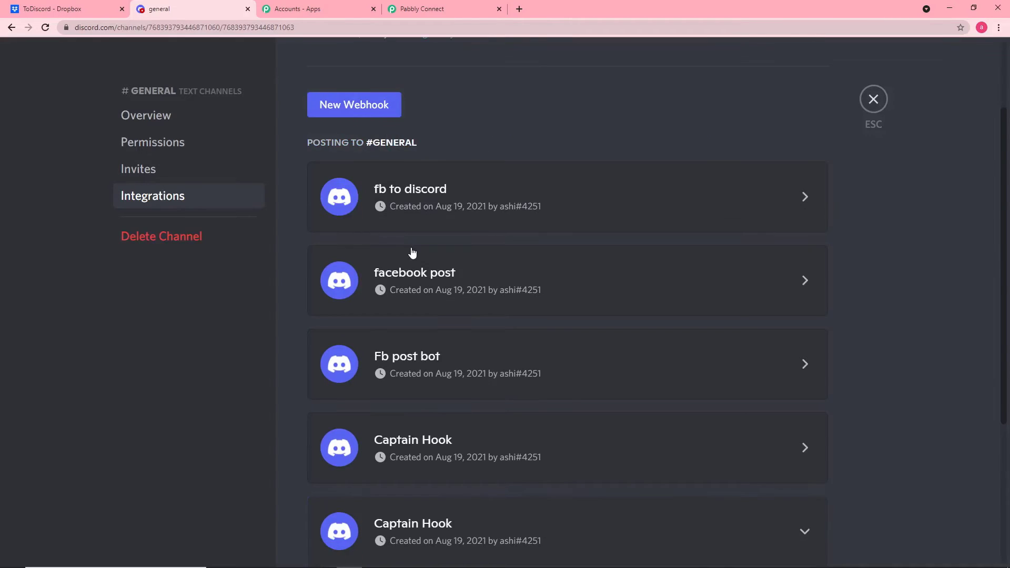
# Rename the new webhook as "Dropbox to discord" and save the changes.
pyautogui.scroll(-5, 412, 255)
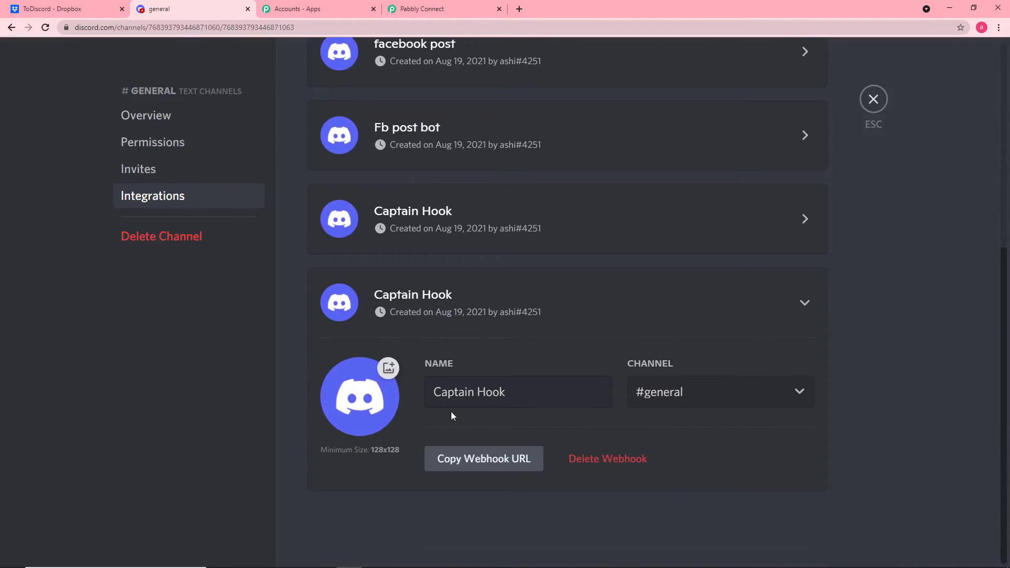
pyautogui.click(513, 399)
pyautogui.press('BackSpace')
pyautogui.press('BackSpace')
pyautogui.press('BackSpace')
pyautogui.press('BackSpace')
pyautogui.press('BackSpace')
pyautogui.press('BackSpace')
pyautogui.press('BackSpace')
pyautogui.press('BackSpace')
pyautogui.press('BackSpace')
pyautogui.press('BackSpace')
pyautogui.press('BackSpace')
pyautogui.press('BackSpace')
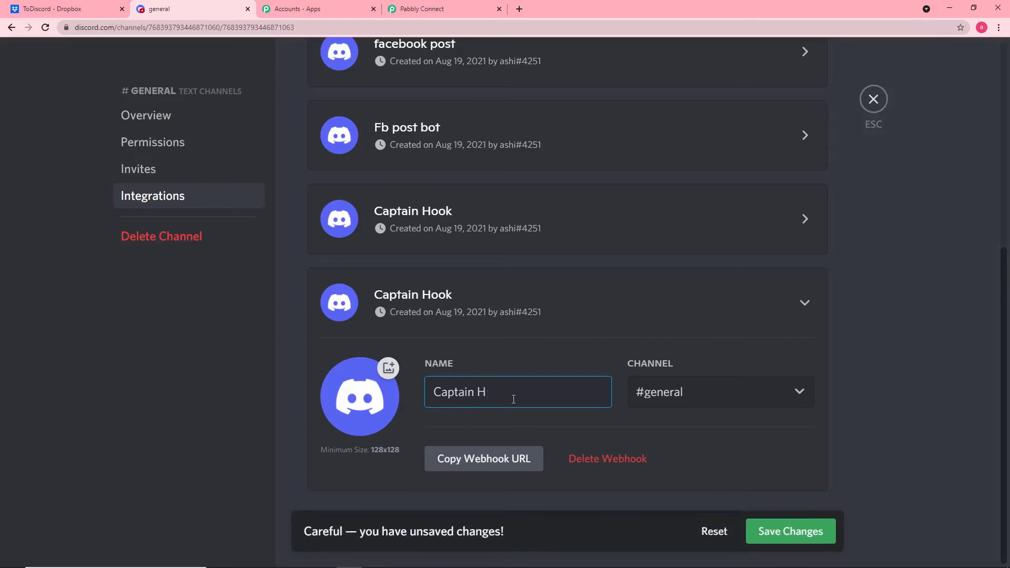
pyautogui.write('Dropbo')
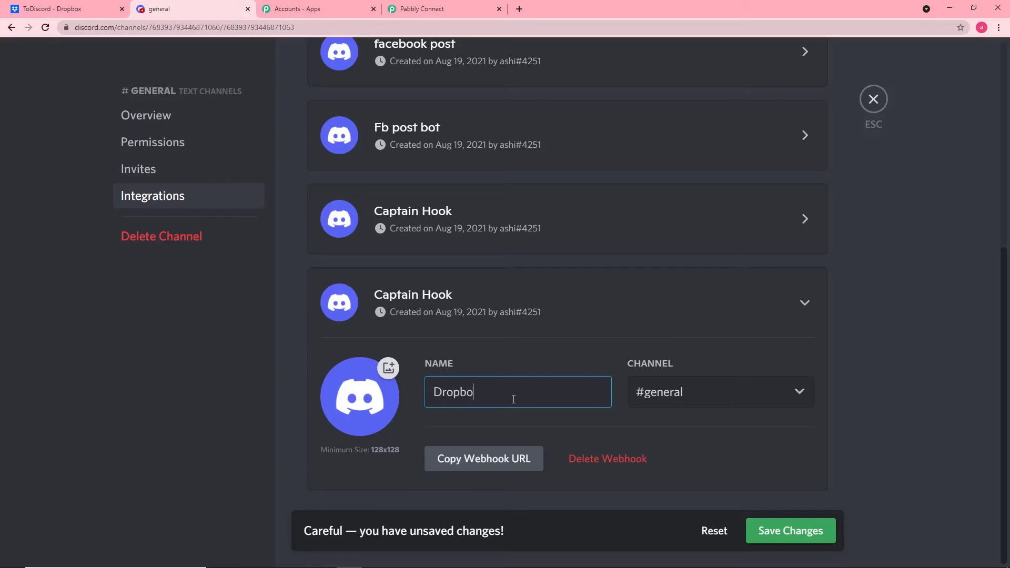
pyautogui.write('x to discord')
pyautogui.click(774, 531)
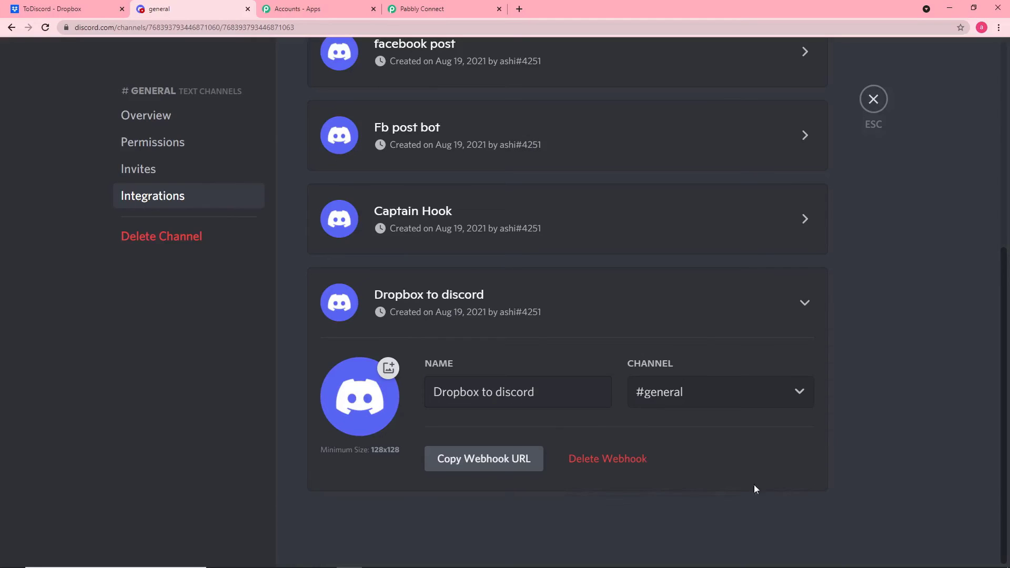
# Copy the new webhook's URL and paste it into the Discord action's Webhook URL field in Pabbly Connect.
pyautogui.click(463, 467)
pyautogui.click(437, 11)
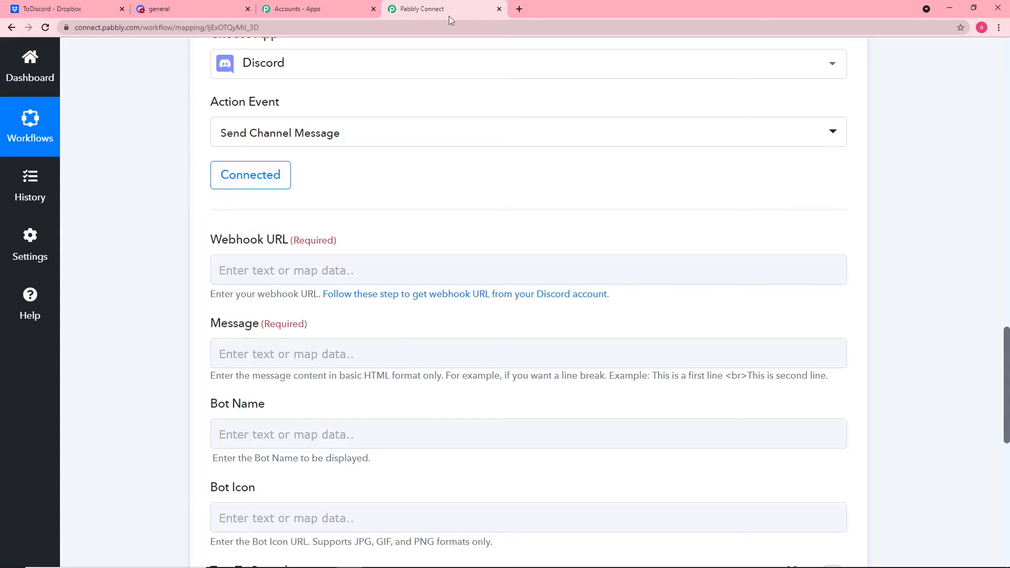
pyautogui.rightClick(320, 267)
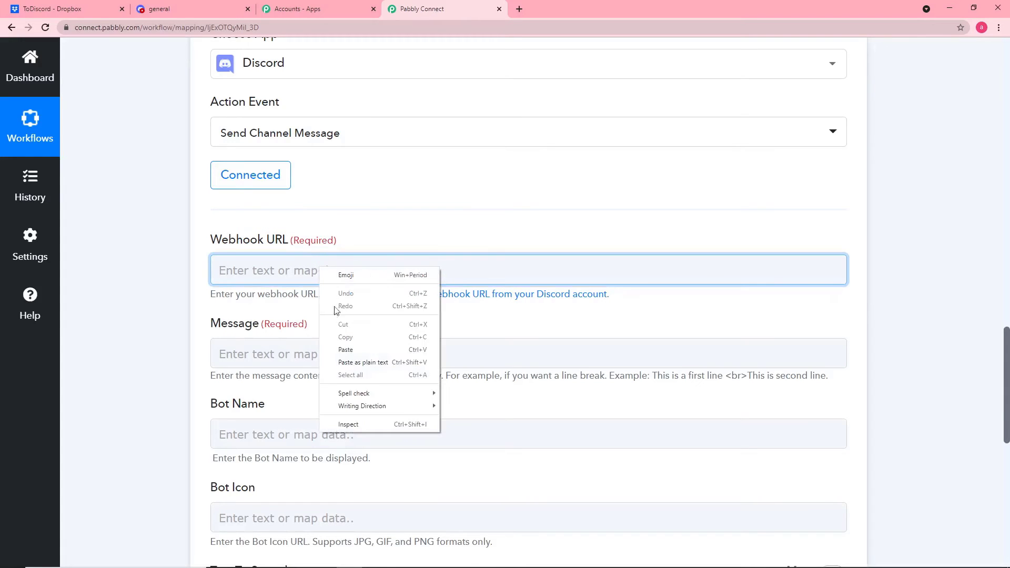
pyautogui.click(346, 351)
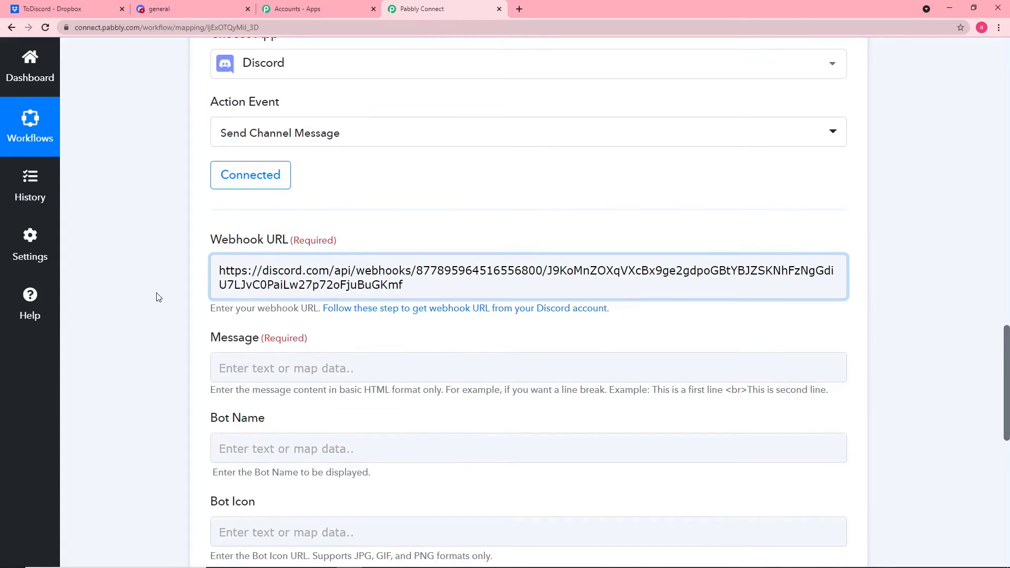
# Enter "Hello team mates<br> New logo uploade<br> File link is" as the Discord action's Message text.
pyautogui.scroll(-1, 156, 298)
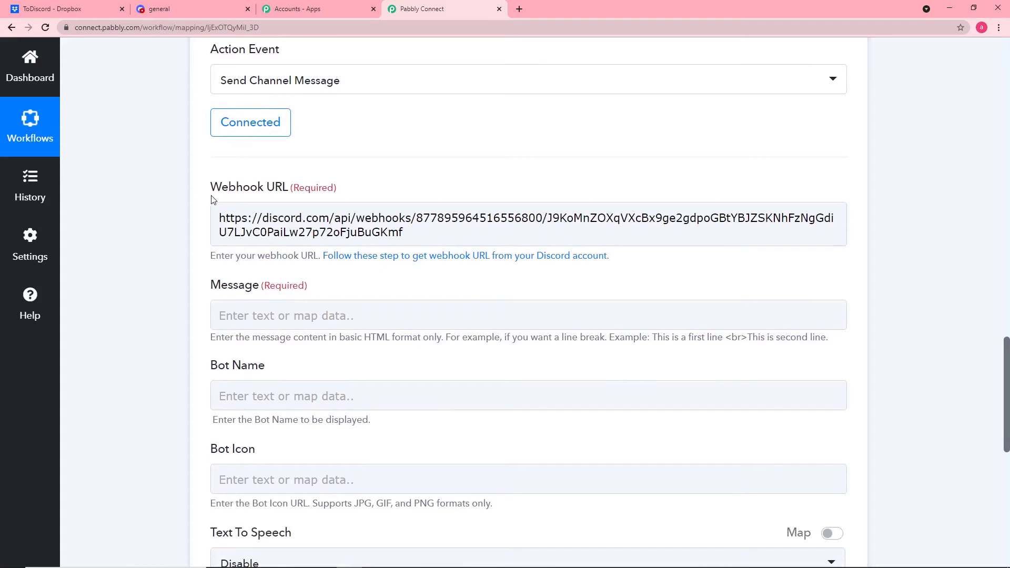
pyautogui.scroll(-2, 153, 335)
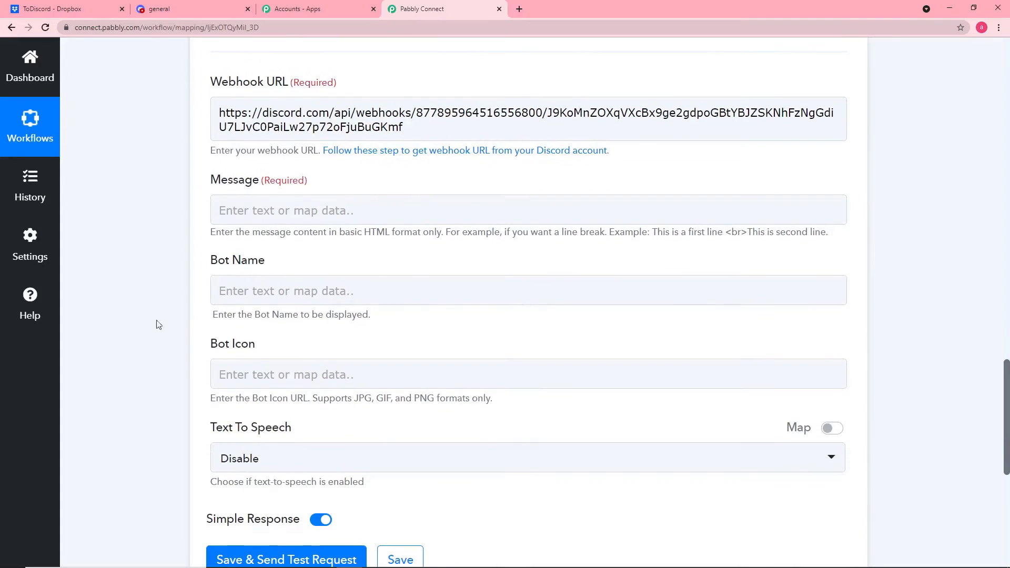
pyautogui.click(310, 212)
pyautogui.click(313, 214)
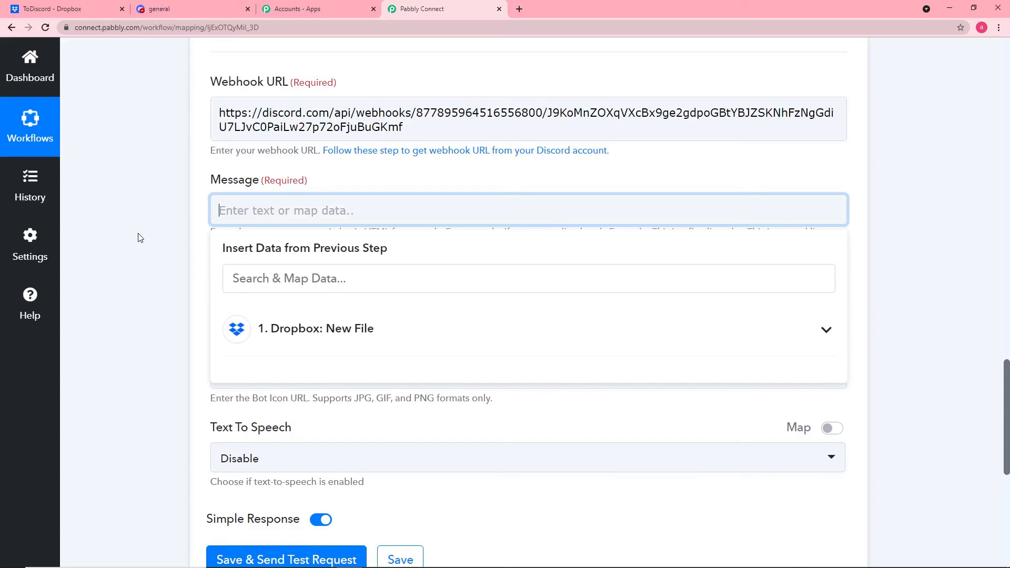
pyautogui.write('Hello')
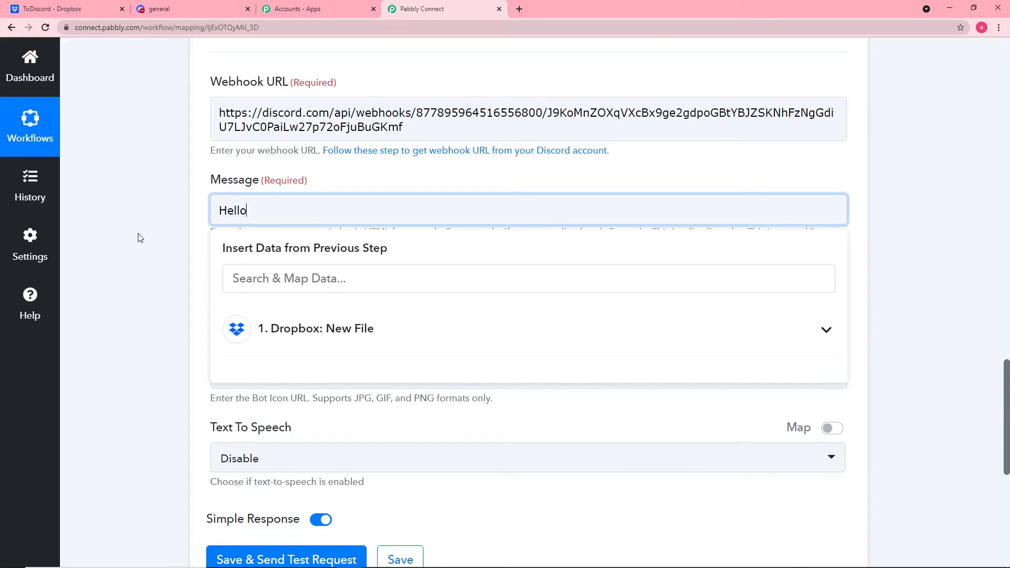
pyautogui.write(' team mates<')
pyautogui.write('br>')
pyautogui.click(139, 238)
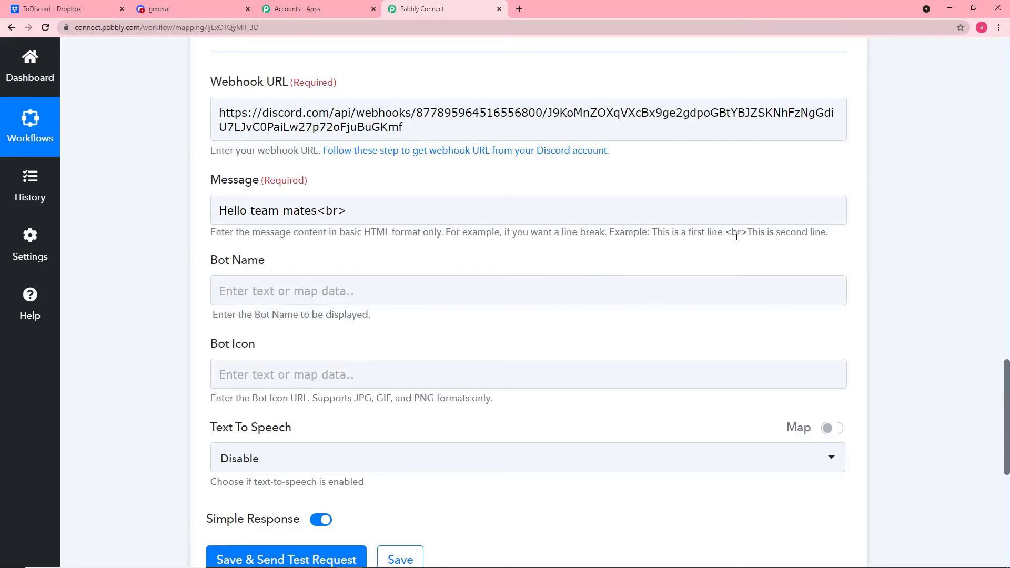
pyautogui.click(354, 210)
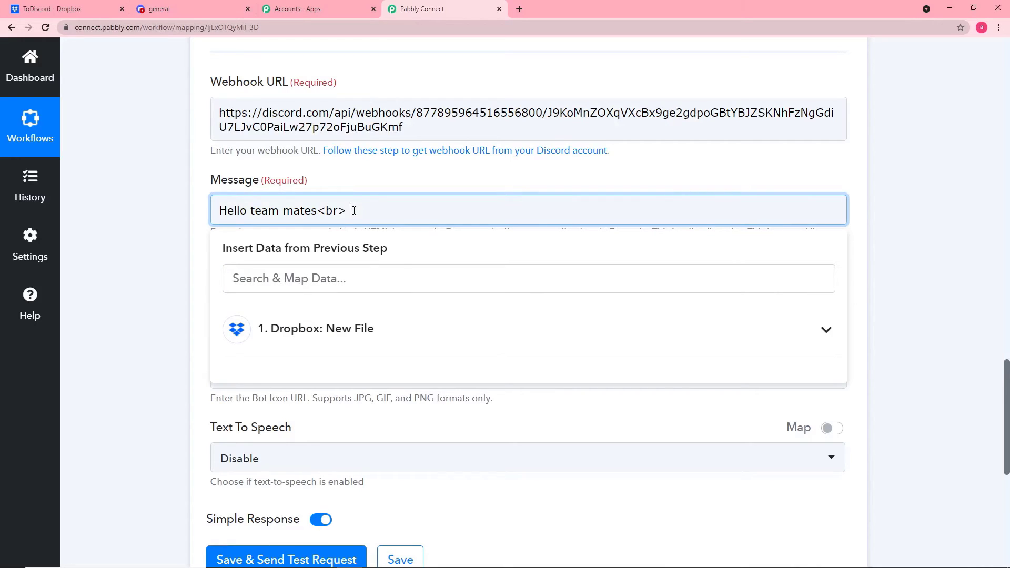
pyautogui.write('New logo uploade<br')
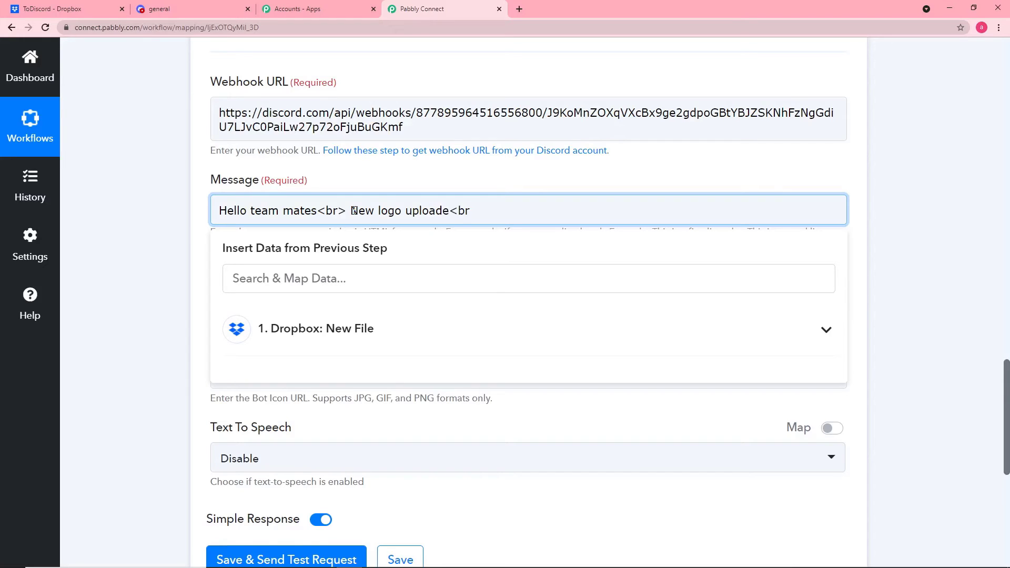
pyautogui.write('> File link is')
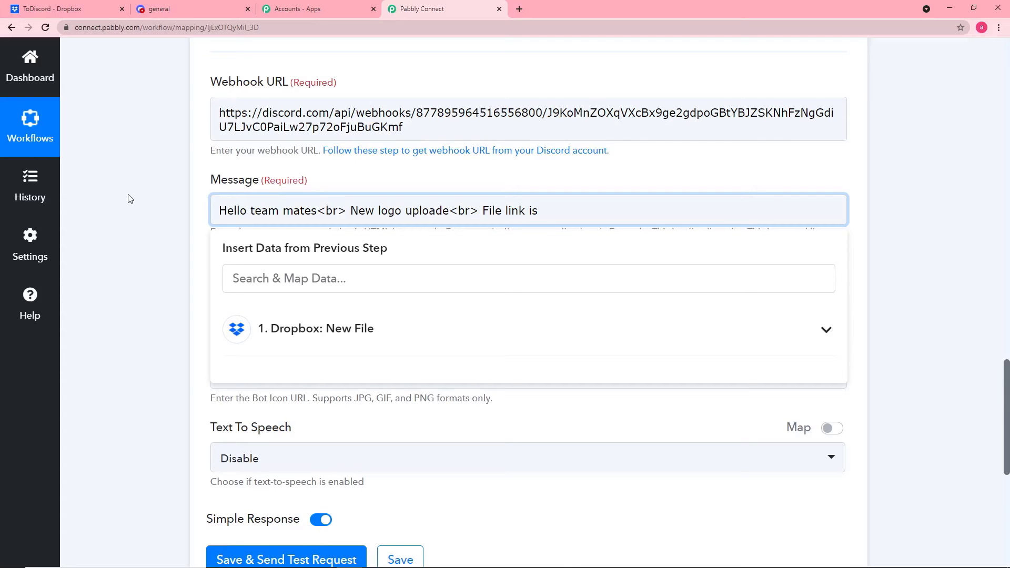
# Examine the Dropbox response data for the field that holds the uploaded file's shareable link.
pyautogui.scroll(10, 141, 281)
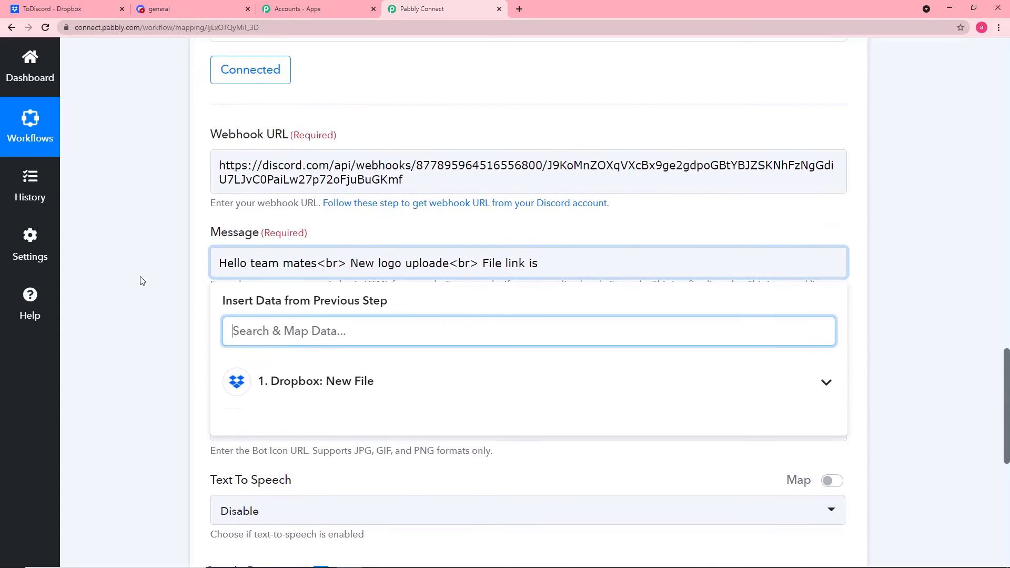
pyautogui.scroll(3, 146, 277)
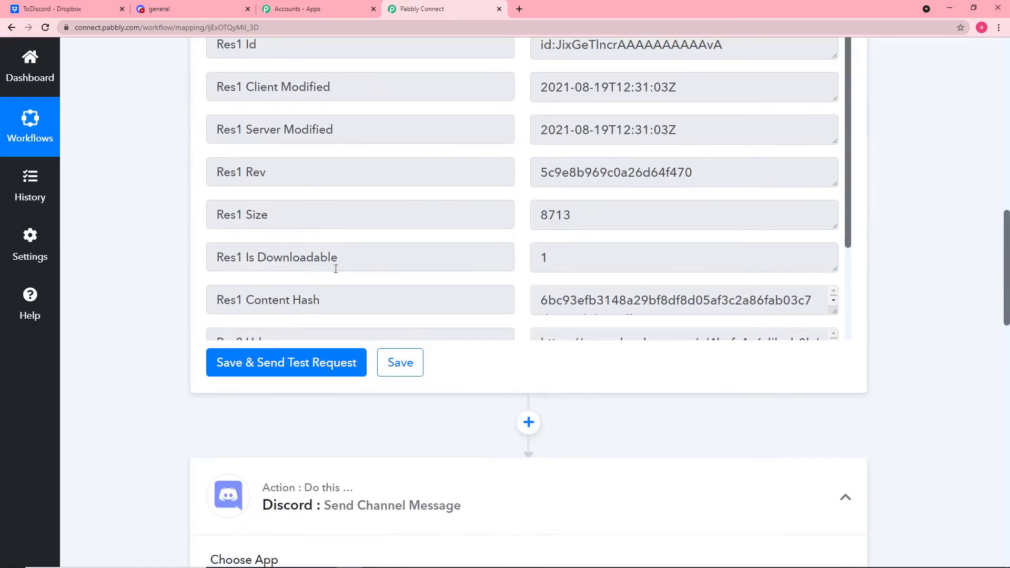
pyautogui.scroll(2, 420, 183)
pyautogui.scroll(1, 421, 184)
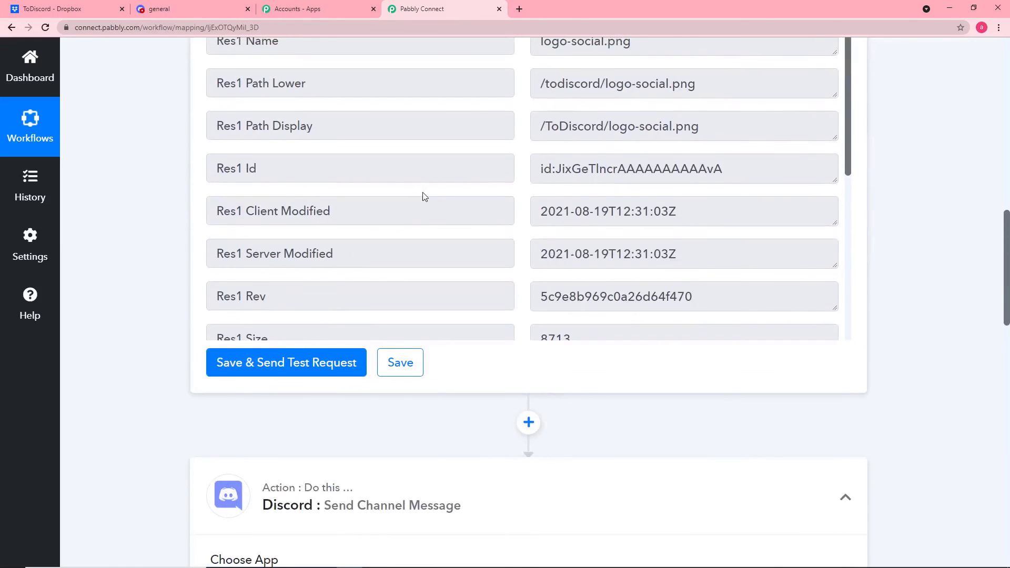
pyautogui.scroll(-5, 423, 193)
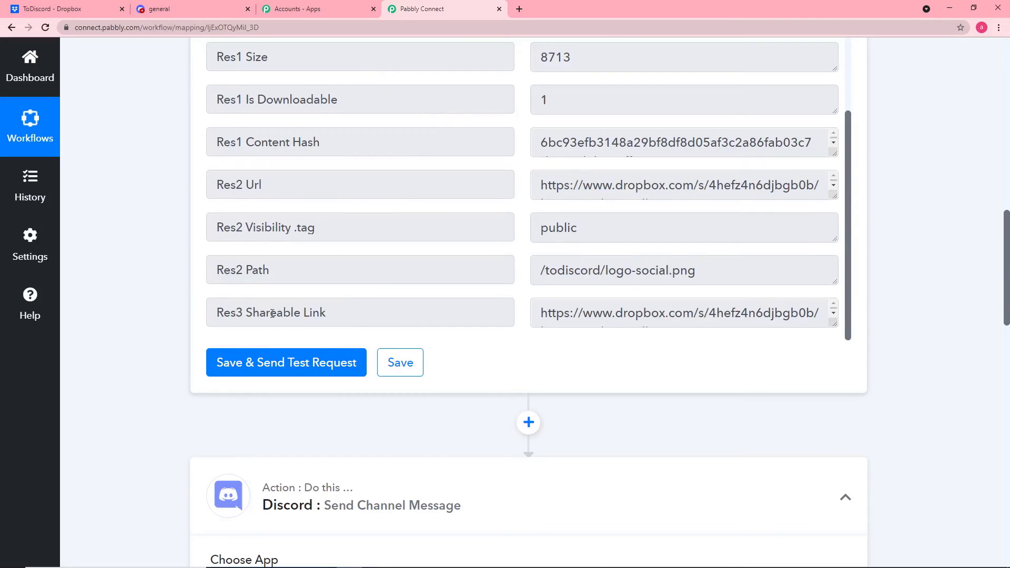
pyautogui.scroll(-10, 521, 325)
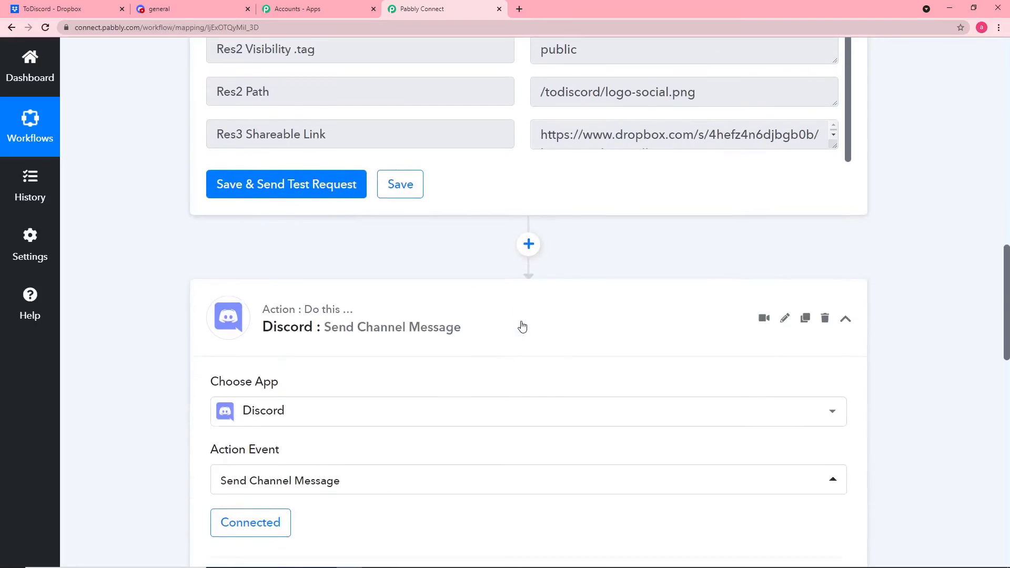
pyautogui.scroll(-2, 523, 321)
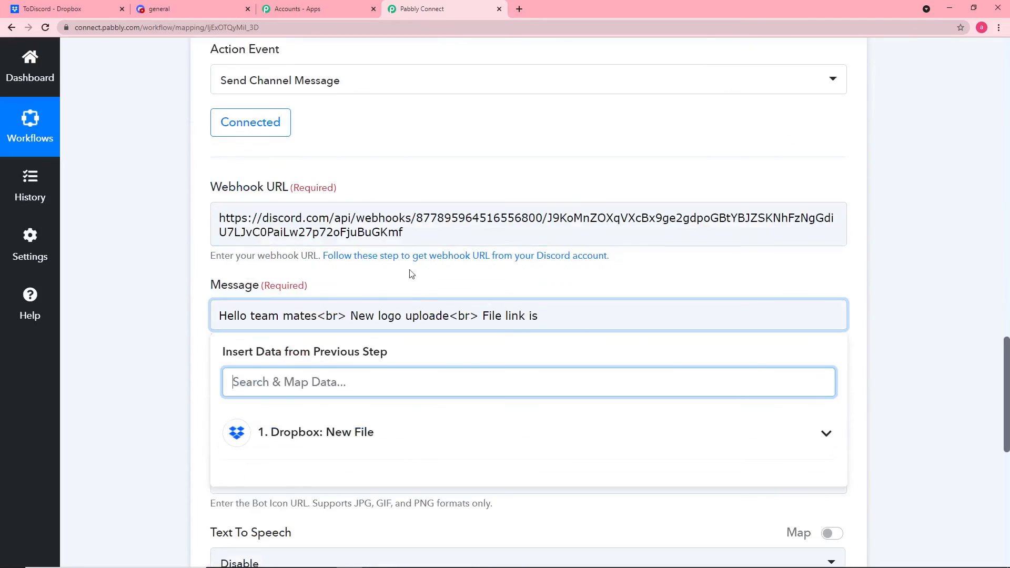
# Map the Dropbox New File field Res3 Shareable Link to the end of the Message text.
pyautogui.click(547, 316)
pyautogui.scroll(-2, 284, 447)
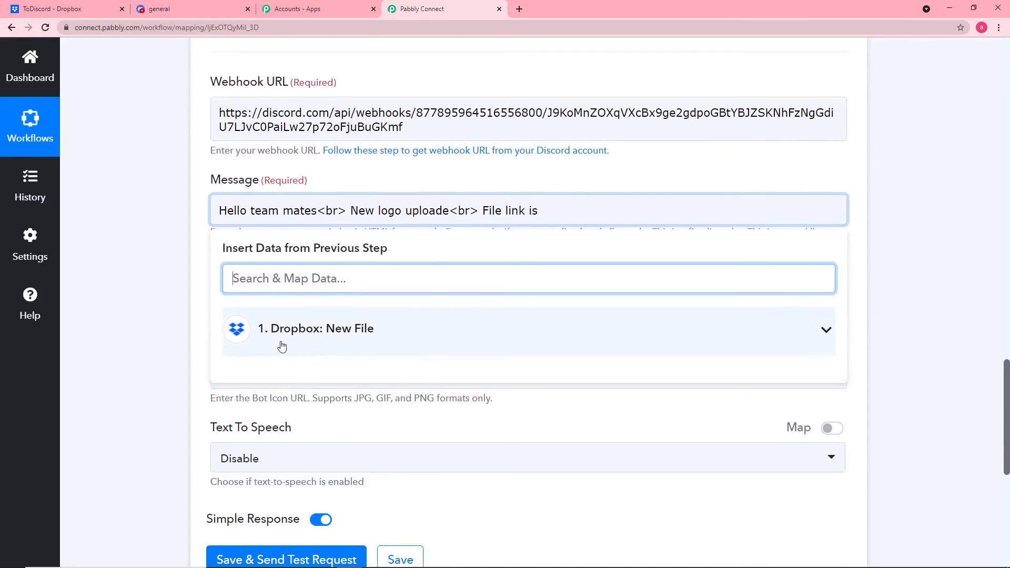
pyautogui.click(370, 330)
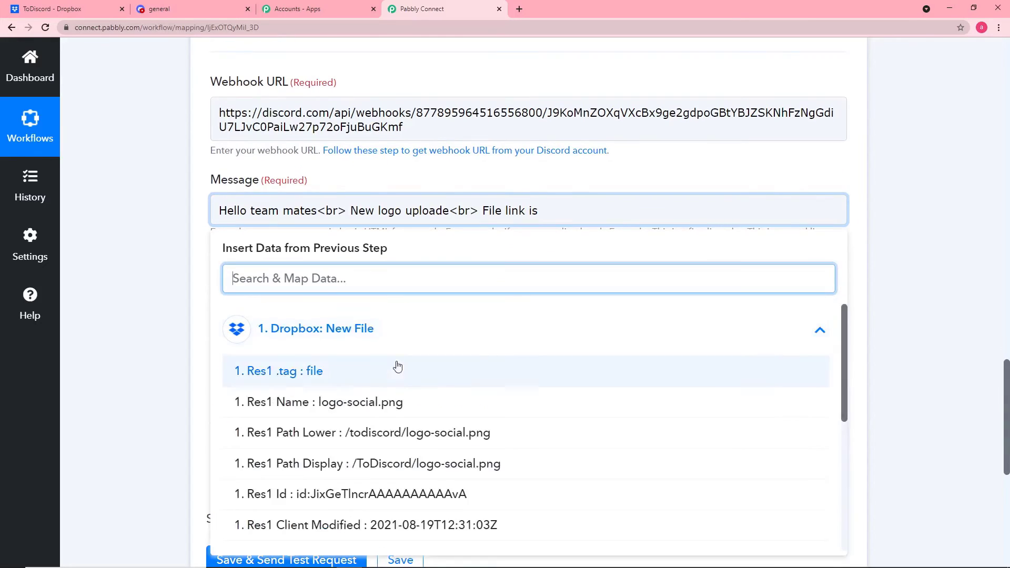
pyautogui.click(175, 345)
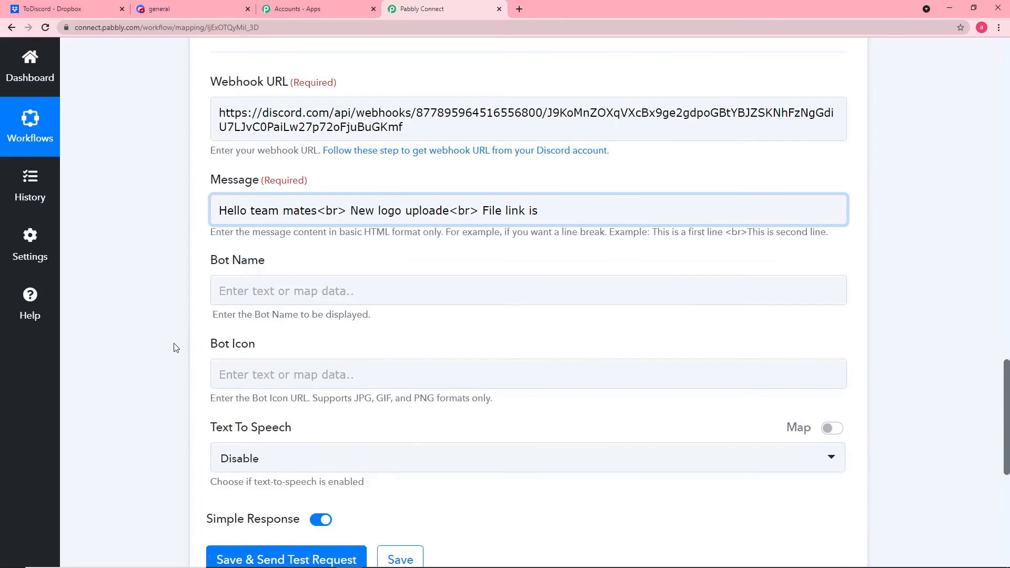
pyautogui.scroll(-1, 176, 337)
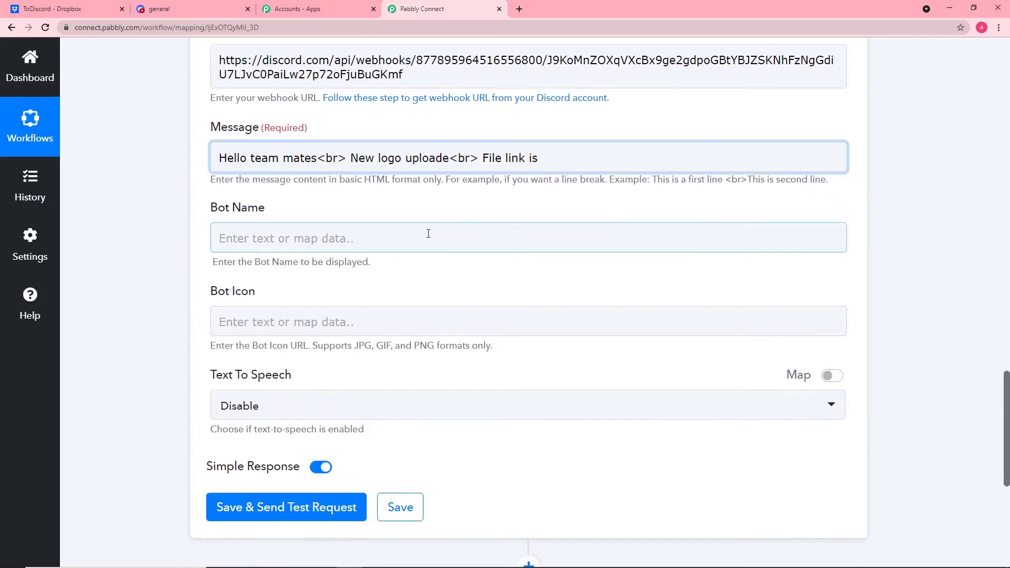
pyautogui.click(552, 158)
pyautogui.scroll(-4, 430, 348)
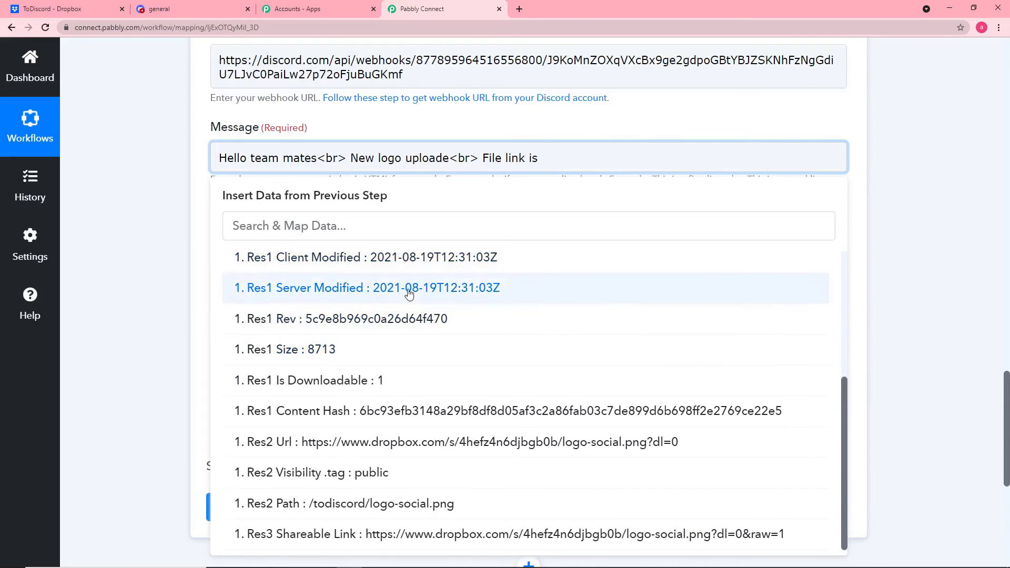
pyautogui.click(400, 541)
pyautogui.click(161, 318)
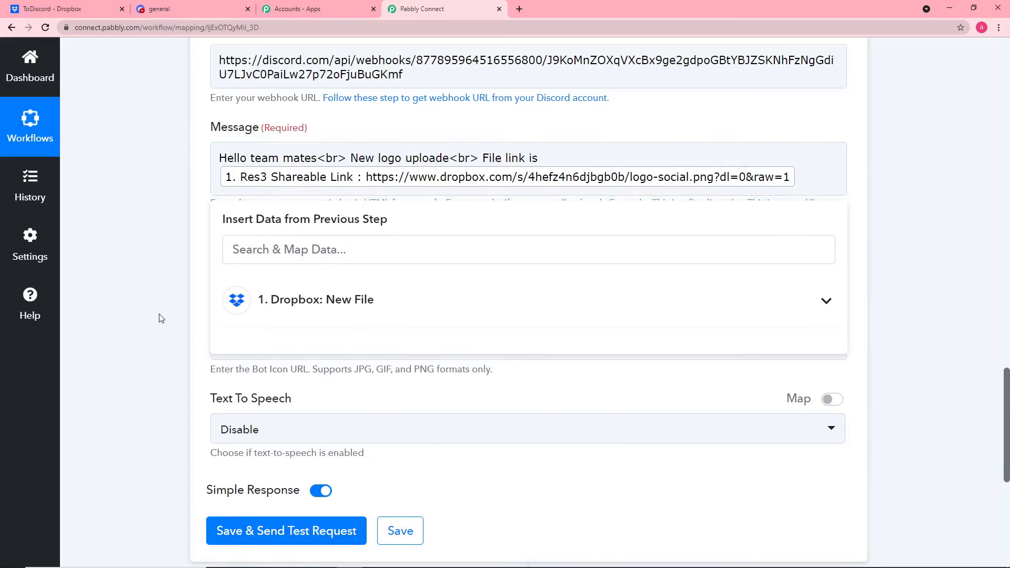
pyautogui.click(368, 188)
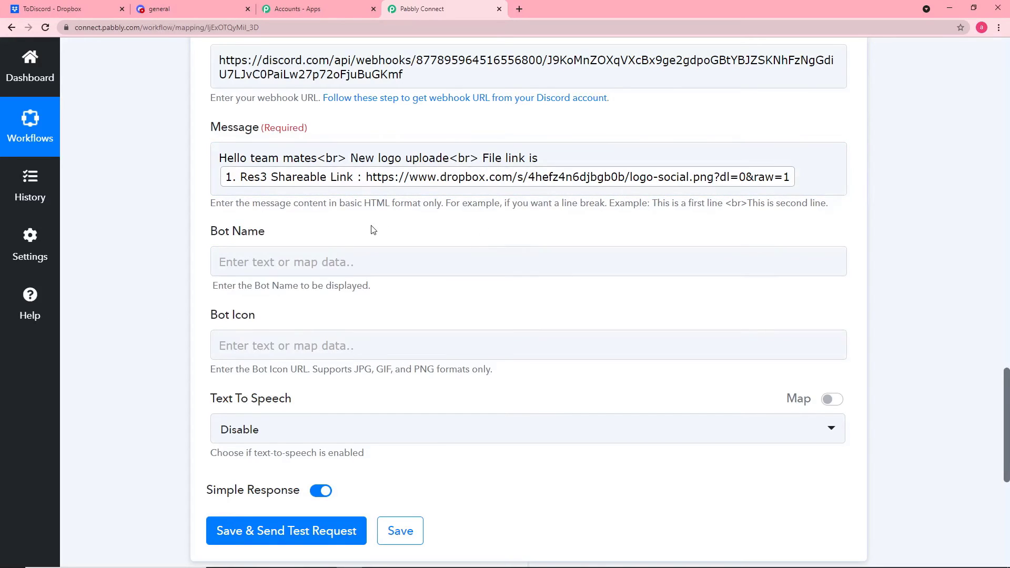
# Set the Discord action's Bot Name to "Logo bot".
pyautogui.scroll(-1, 371, 232)
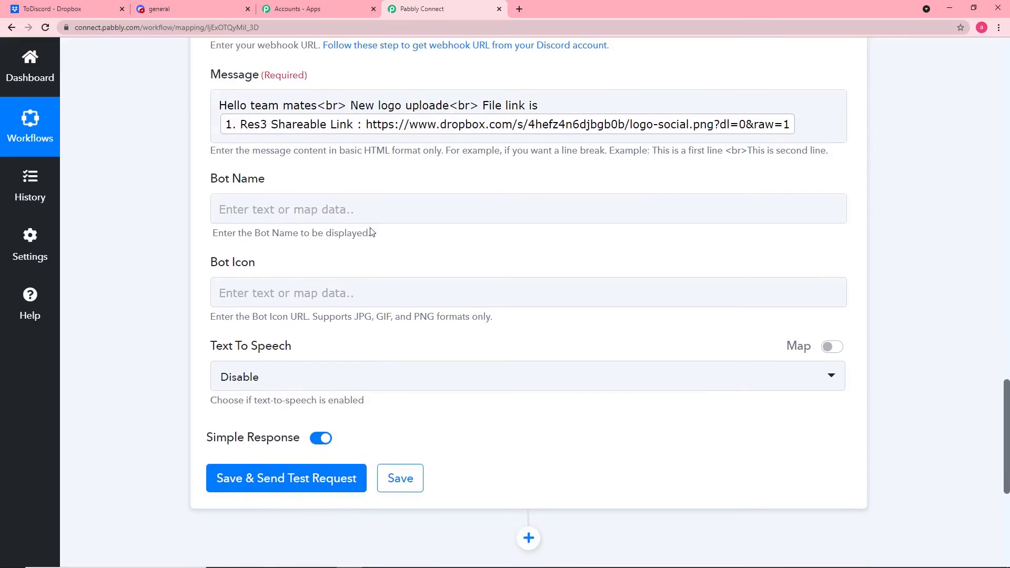
pyautogui.click(285, 211)
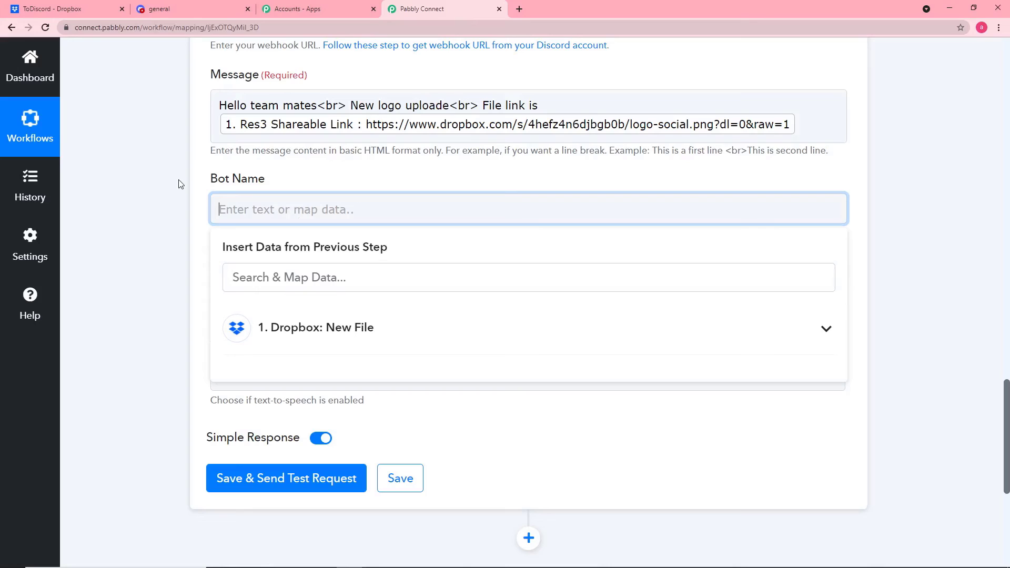
pyautogui.write('Logo ')
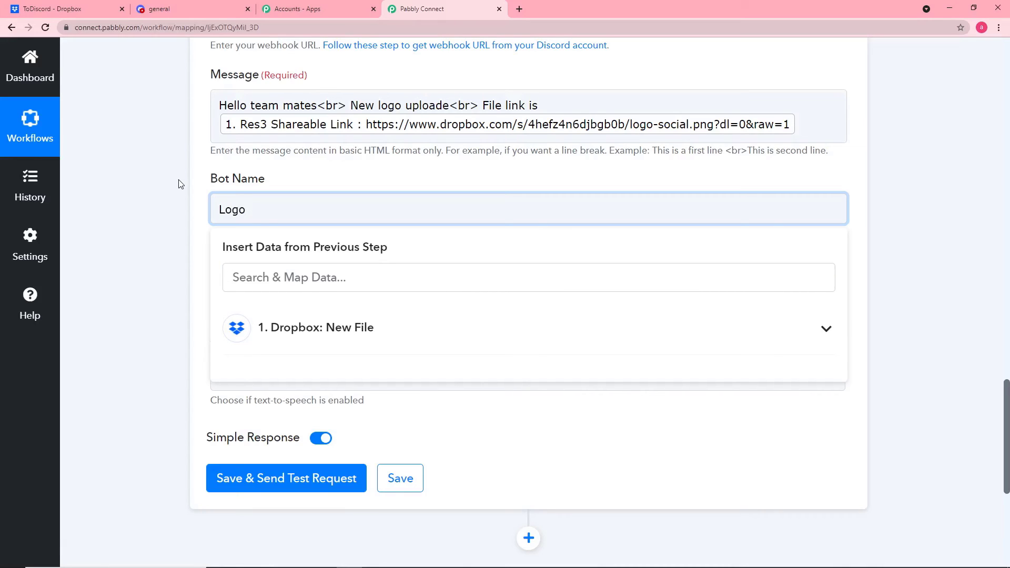
pyautogui.write('bot')
pyautogui.click(181, 183)
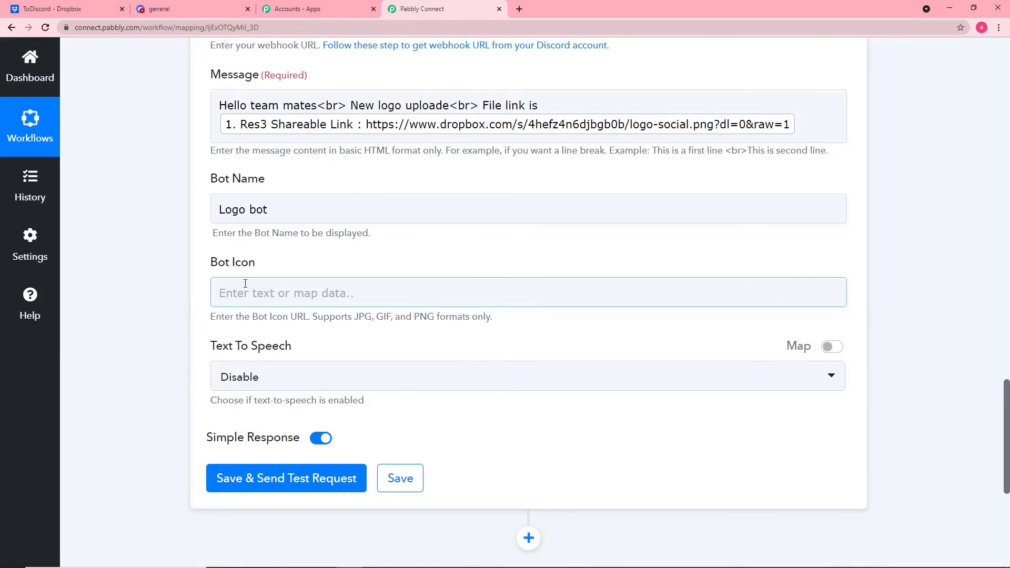
# Try the Enable option for the Discord action's Text To Speech and set it back to Disable.
pyautogui.scroll(-1, 258, 283)
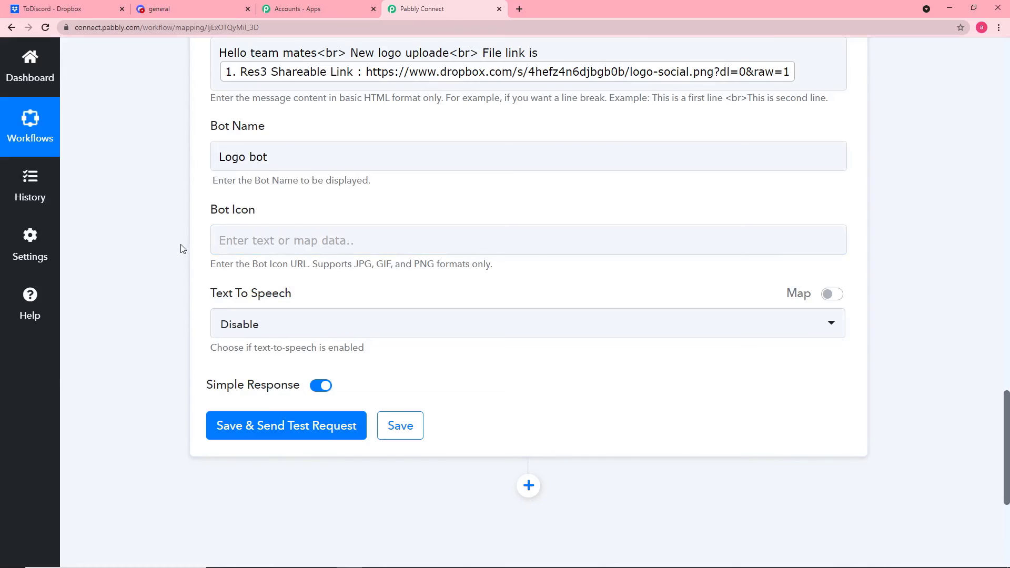
pyautogui.scroll(-2, 180, 248)
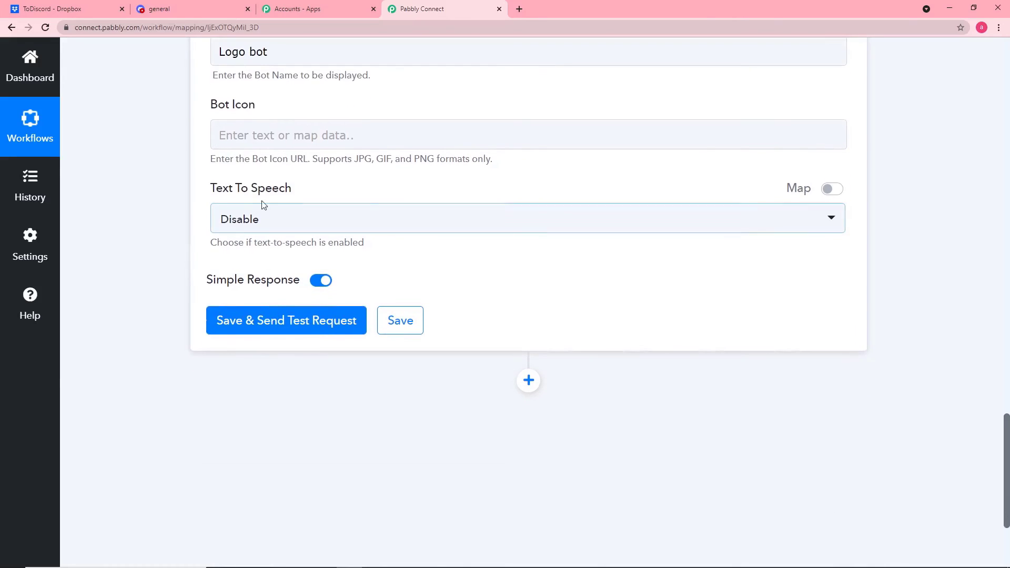
pyautogui.click(314, 218)
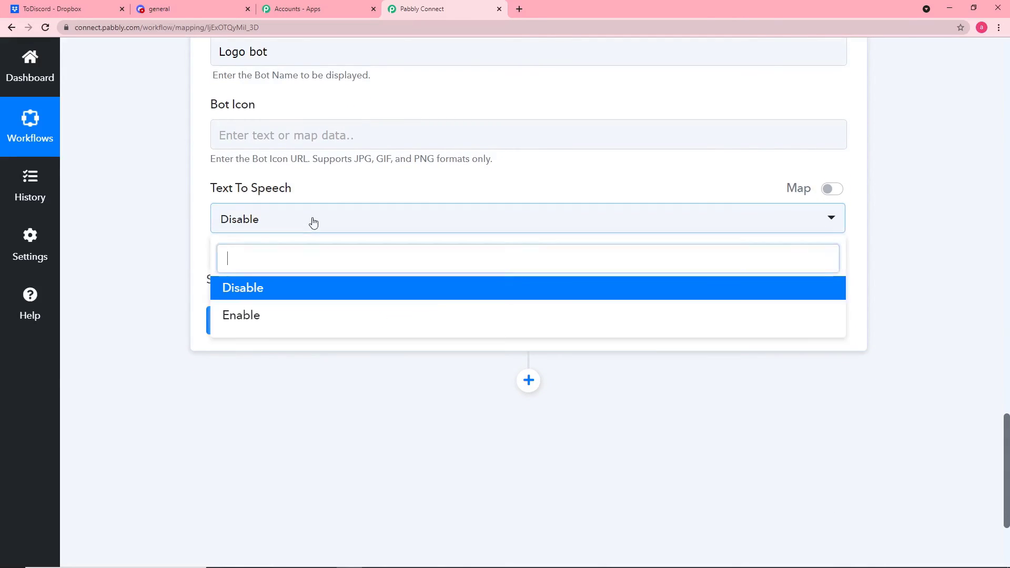
pyautogui.click(248, 315)
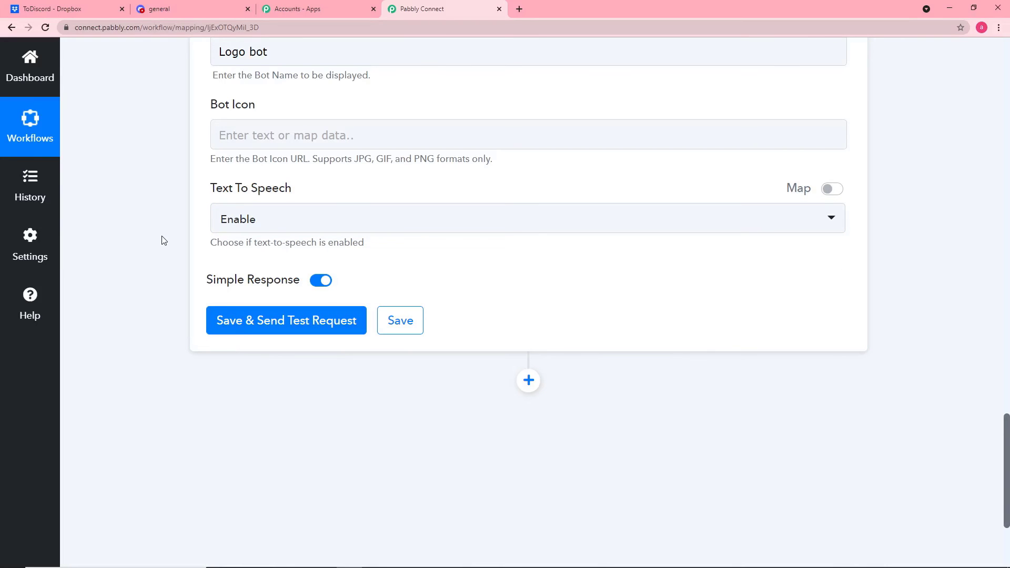
pyautogui.click(172, 15)
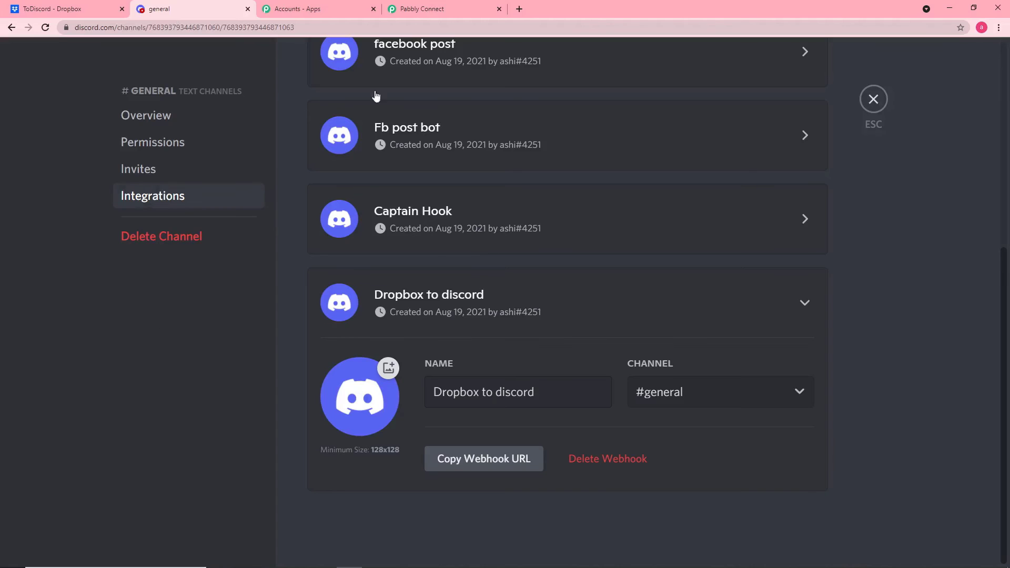
pyautogui.click(421, 9)
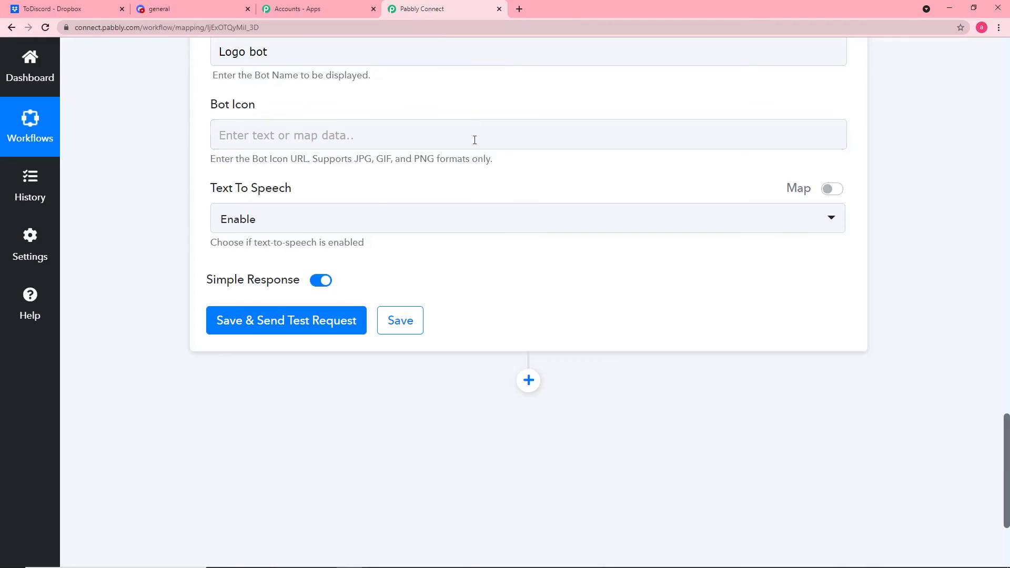
pyautogui.click(300, 232)
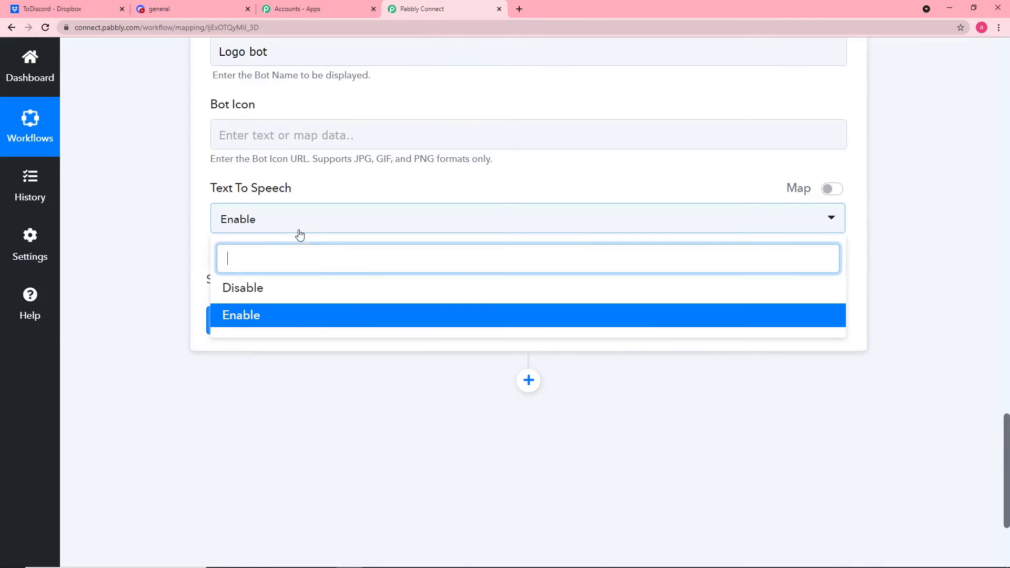
pyautogui.click(243, 297)
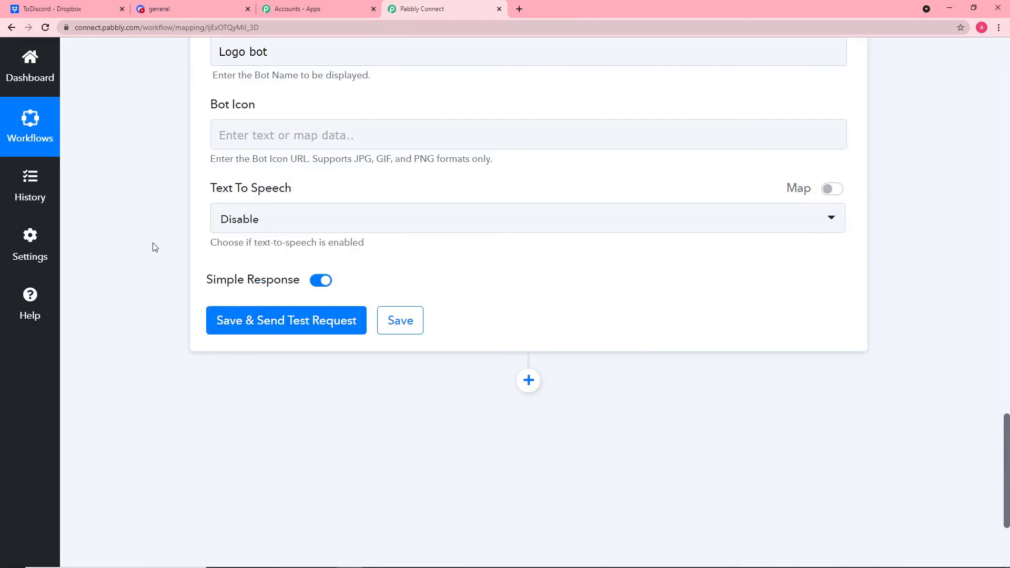
pyautogui.scroll(4, 154, 247)
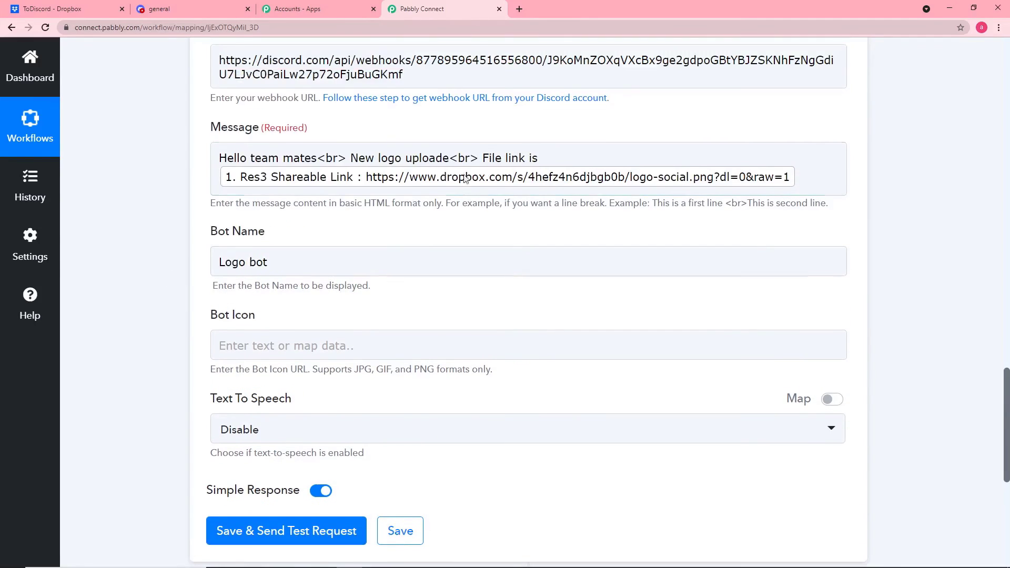
pyautogui.scroll(1, 138, 297)
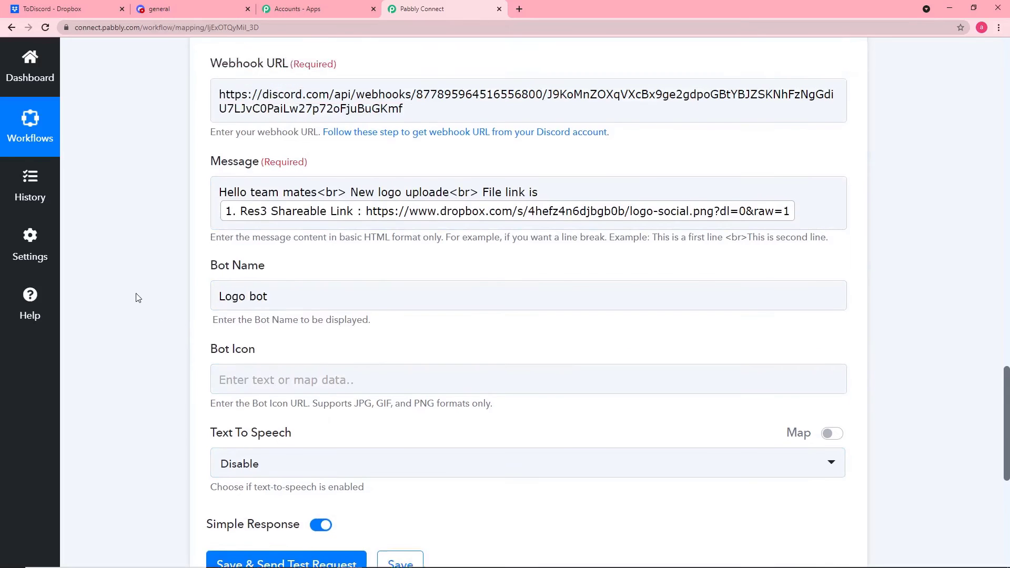
# Review the completed Discord action's fields, save the action and send its test request.
pyautogui.scroll(6, 138, 297)
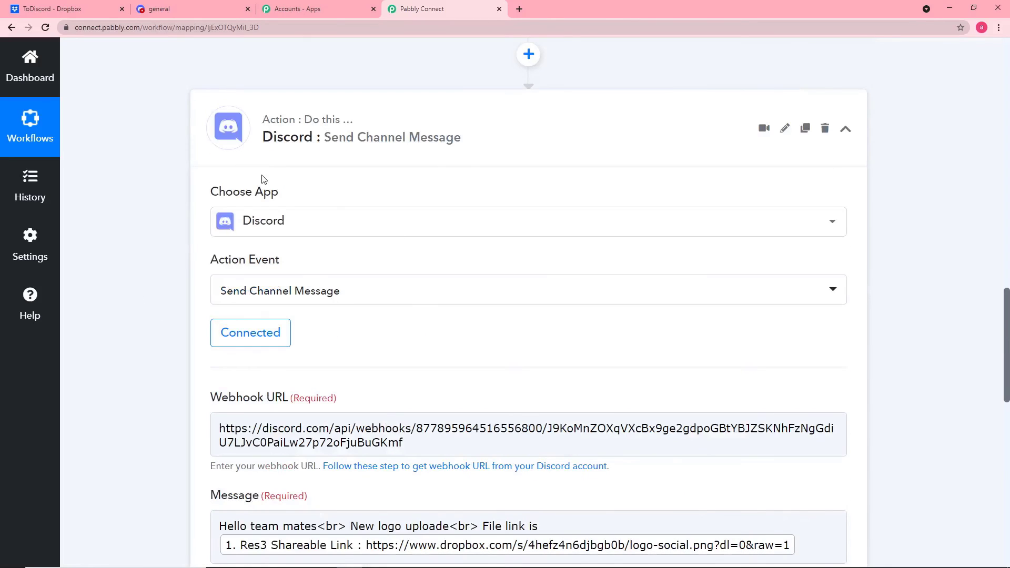
pyautogui.scroll(-4, 164, 169)
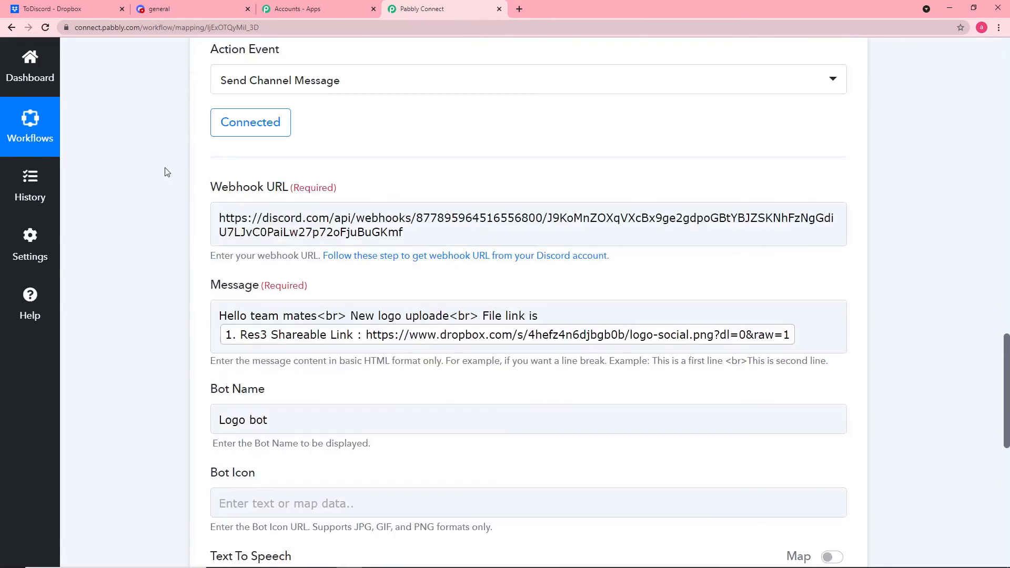
pyautogui.scroll(-4, 165, 172)
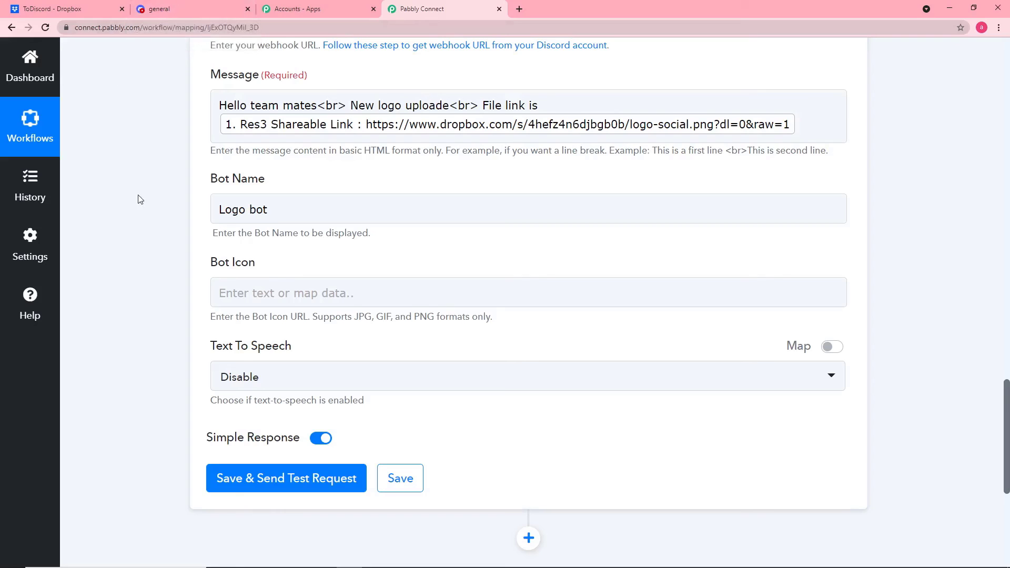
pyautogui.scroll(-1, 145, 331)
pyautogui.scroll(-1, 146, 339)
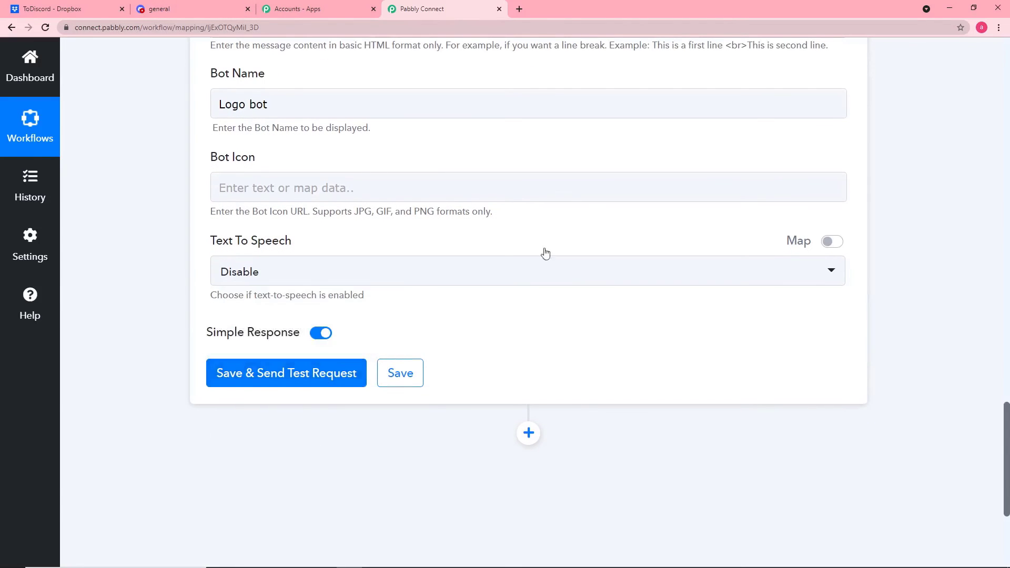
pyautogui.scroll(4, 475, 95)
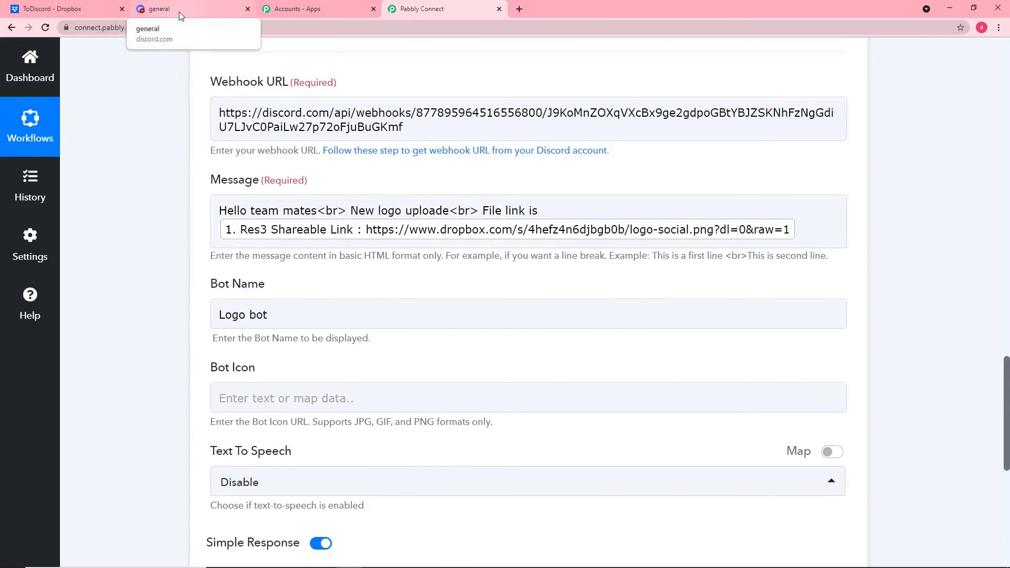
pyautogui.scroll(-3, 148, 152)
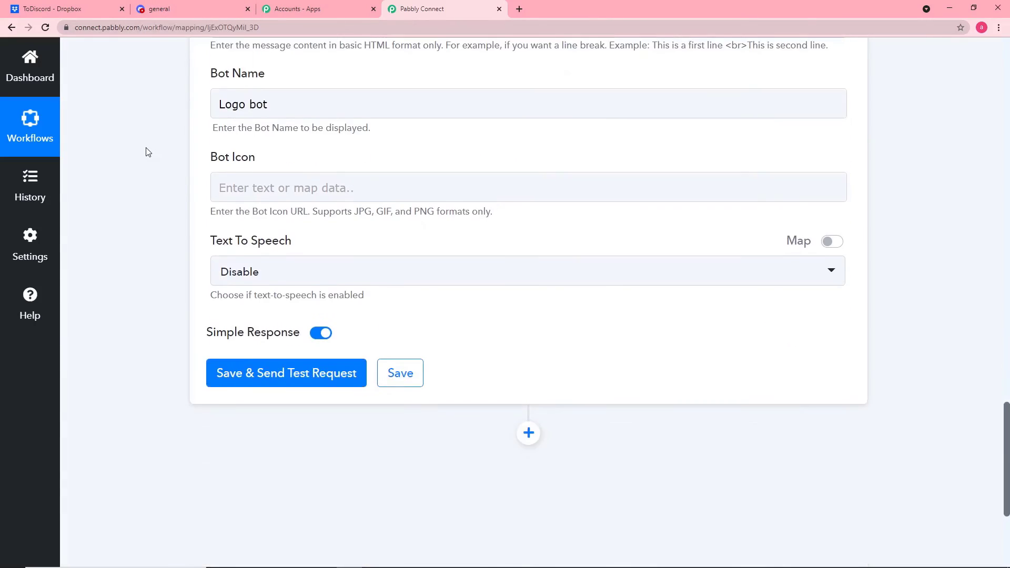
pyautogui.scroll(-3, 147, 152)
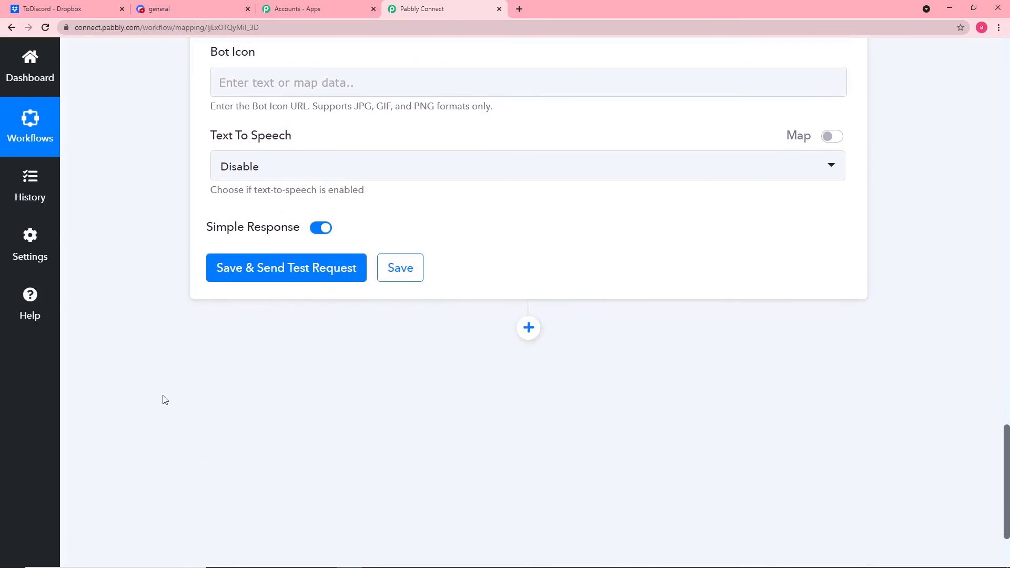
pyautogui.click(278, 269)
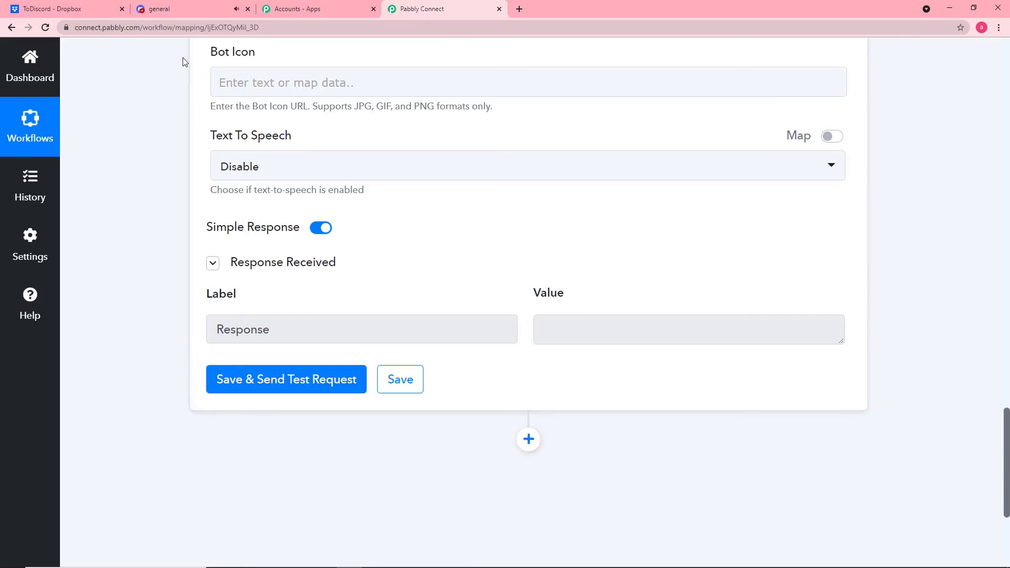
# Switch to Discord, close the channel settings and compare the test message in general with the message and bot name set in Pabbly Connect.
pyautogui.click(172, 8)
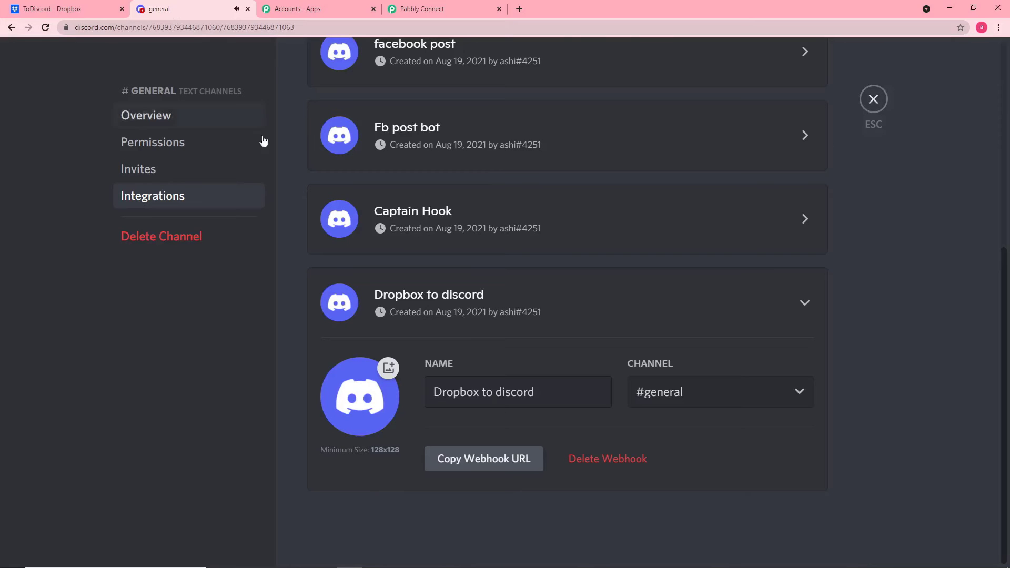
pyautogui.click(882, 103)
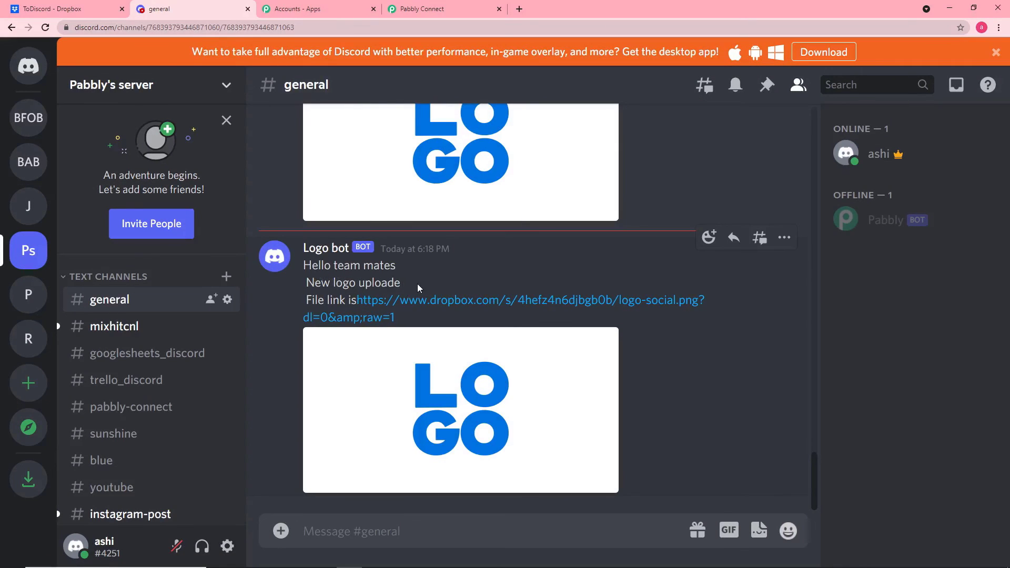
pyautogui.click(432, 9)
pyautogui.scroll(3, 377, 229)
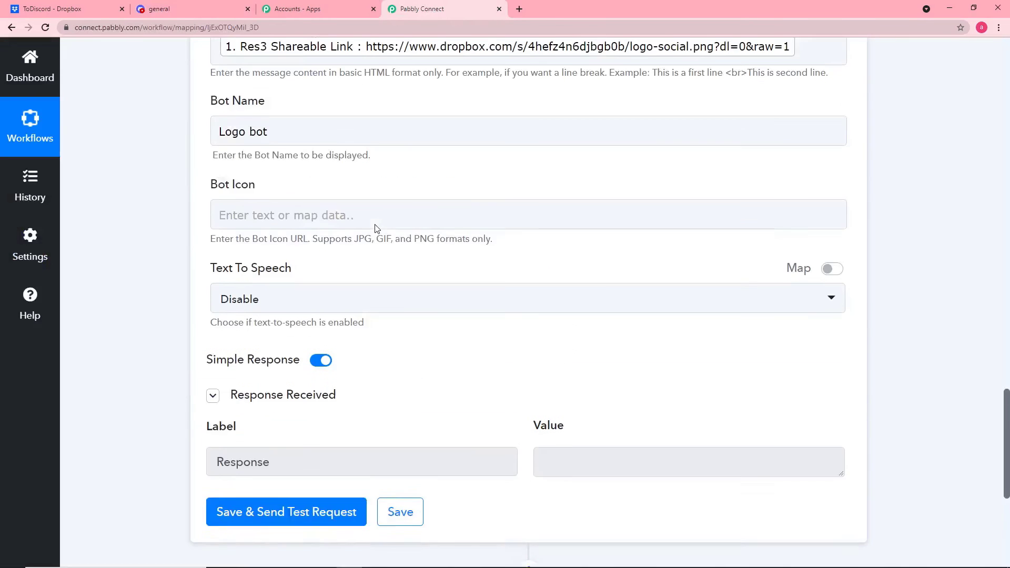
pyautogui.scroll(3, 377, 228)
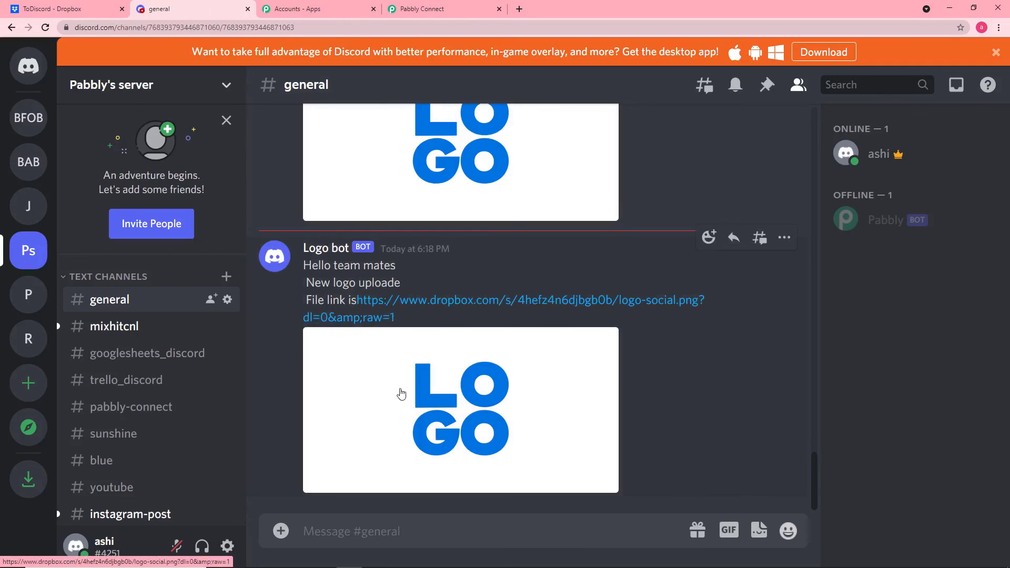
pyautogui.click(414, 4)
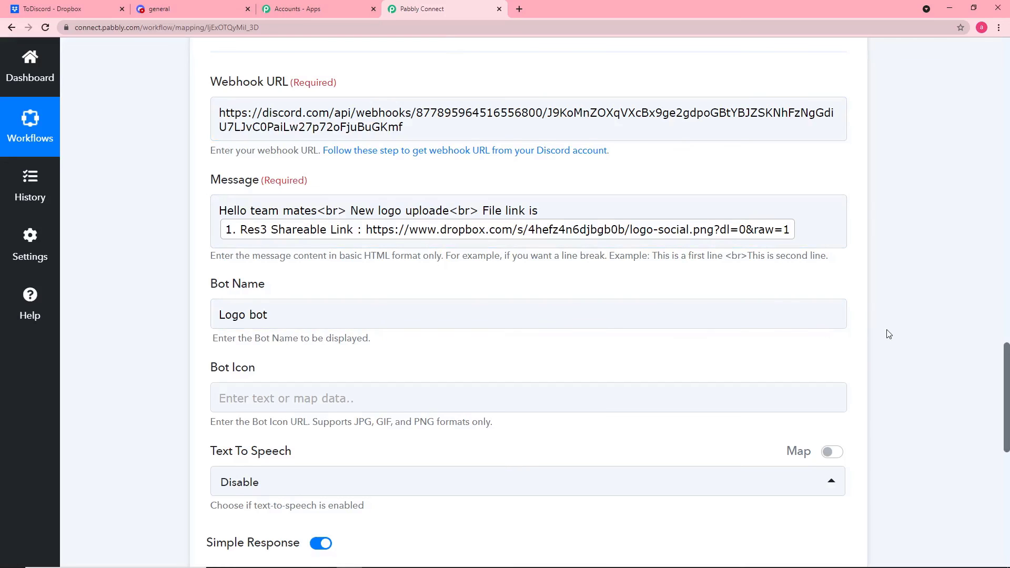
# Collapse the Discord action and review the Dropbox New File trigger's folder path and received response data.
pyautogui.scroll(-2, 889, 335)
pyautogui.scroll(4, 895, 331)
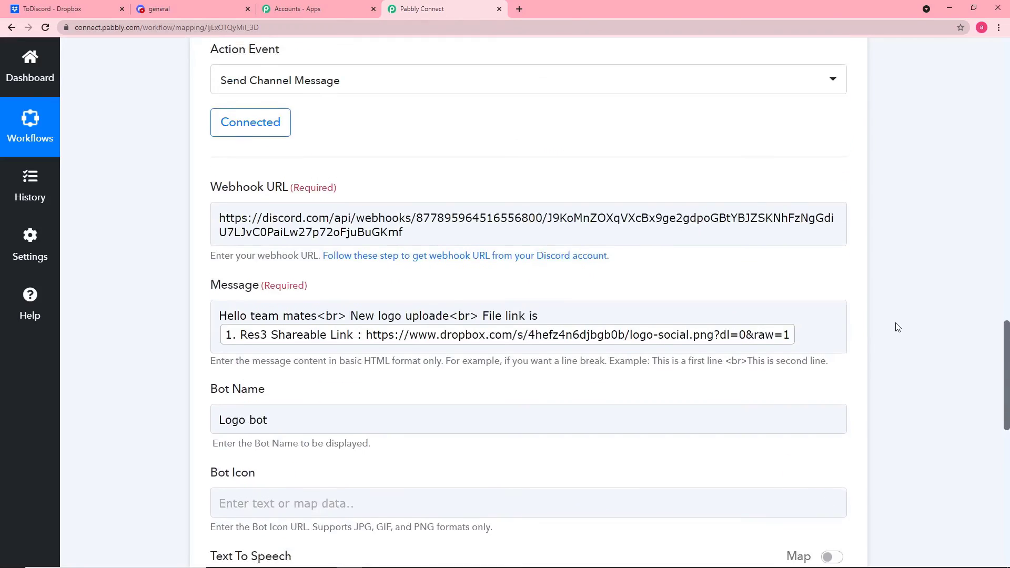
pyautogui.scroll(7, 897, 328)
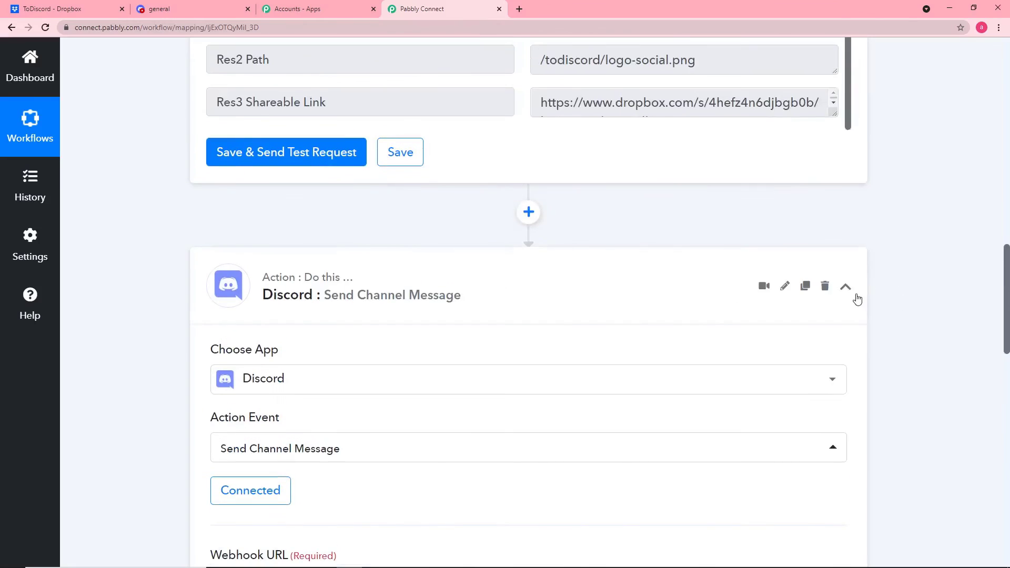
pyautogui.click(846, 286)
pyautogui.scroll(9, 918, 307)
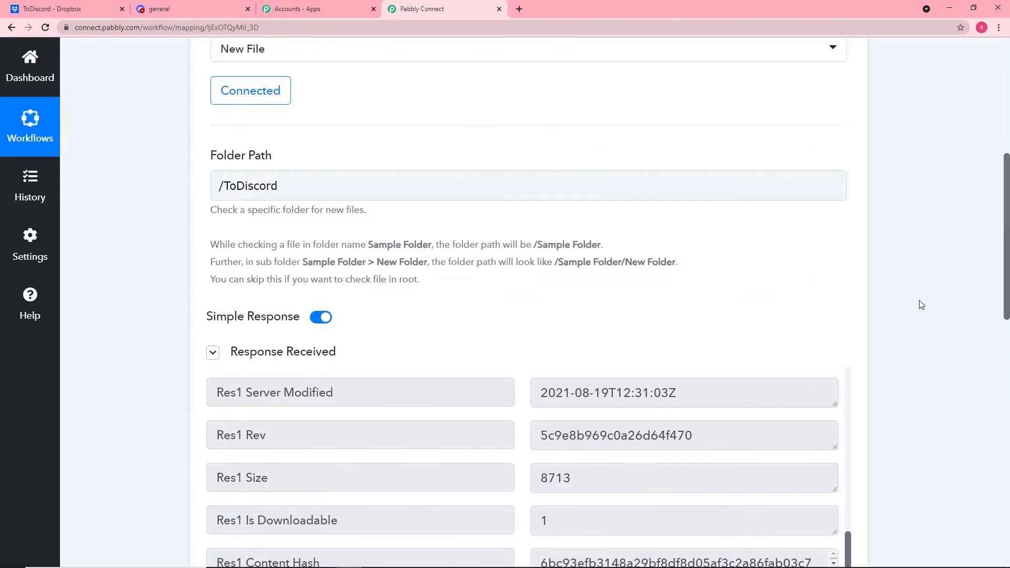
pyautogui.scroll(7, 921, 305)
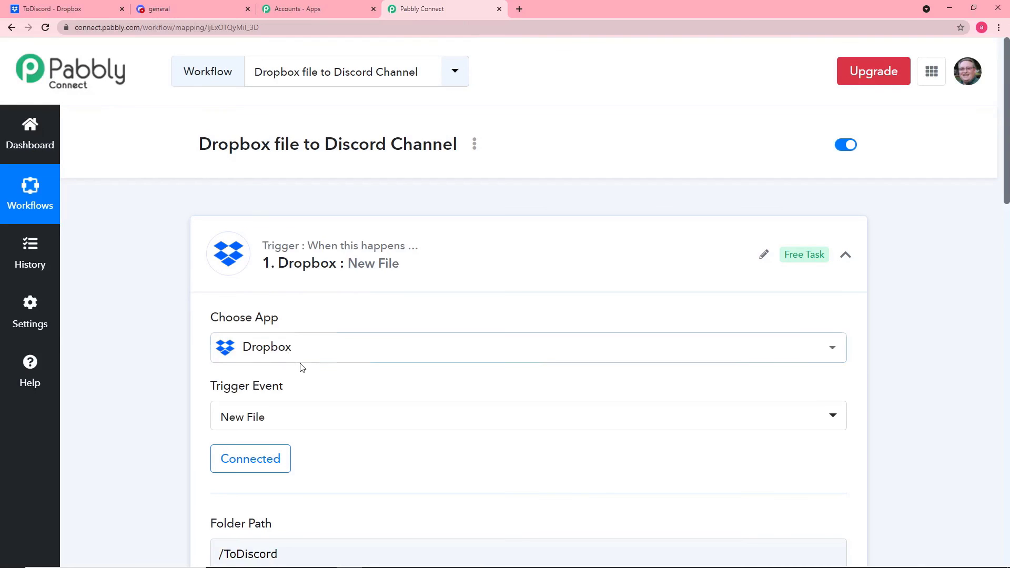
pyautogui.scroll(-2, 338, 381)
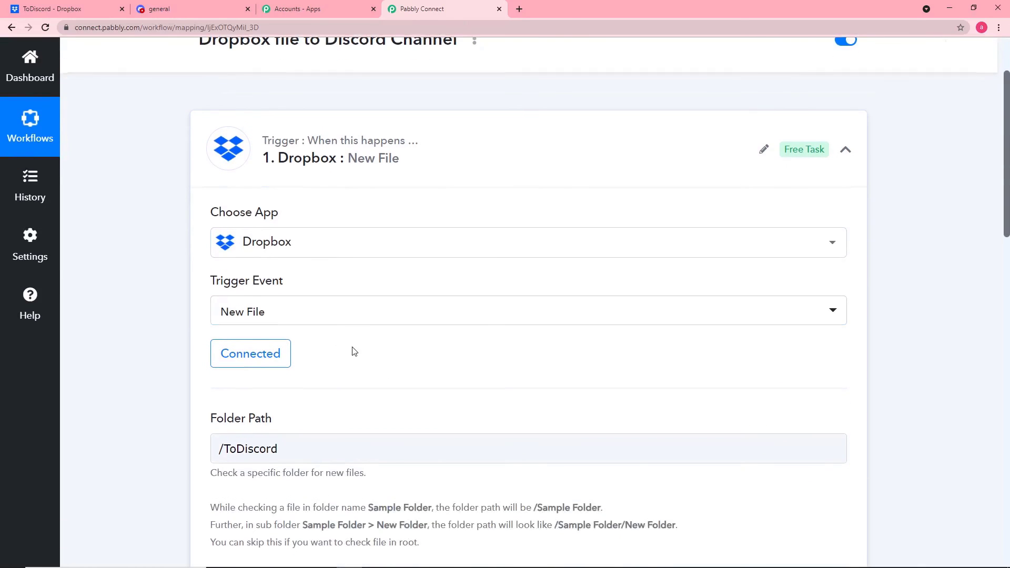
pyautogui.scroll(-2, 354, 352)
pyautogui.scroll(-2, 322, 362)
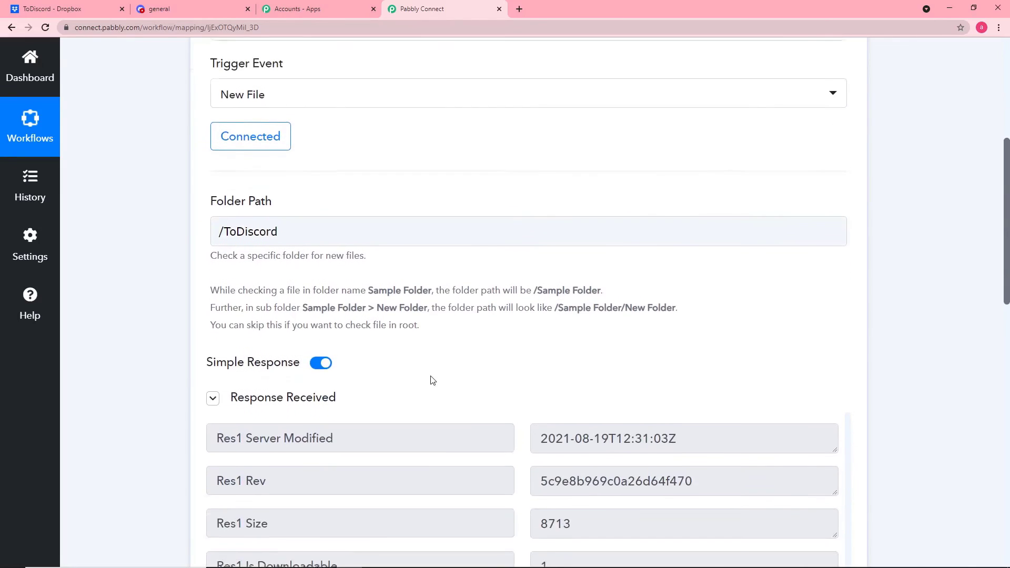
pyautogui.scroll(-3, 432, 381)
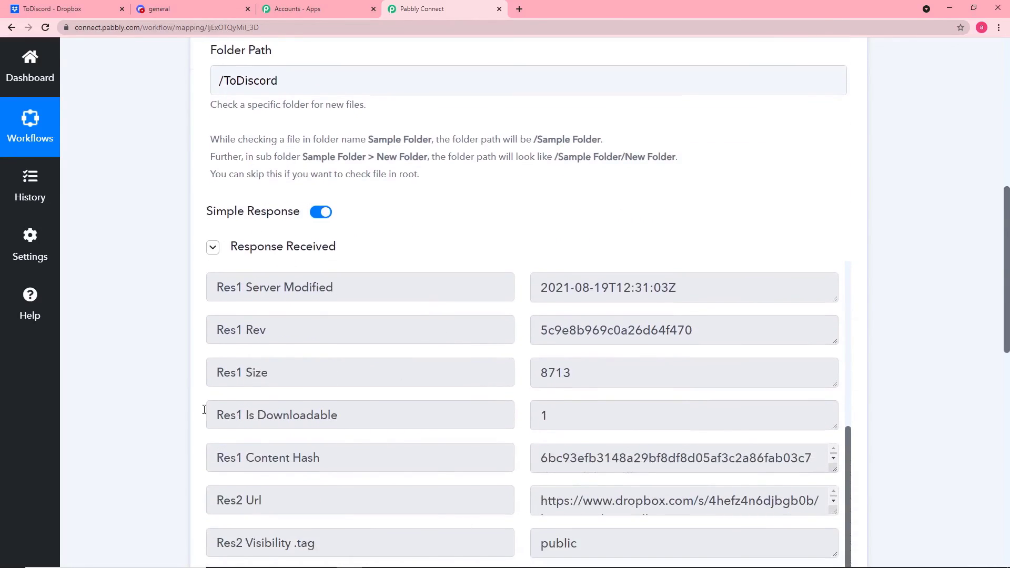
pyautogui.scroll(-6, 140, 395)
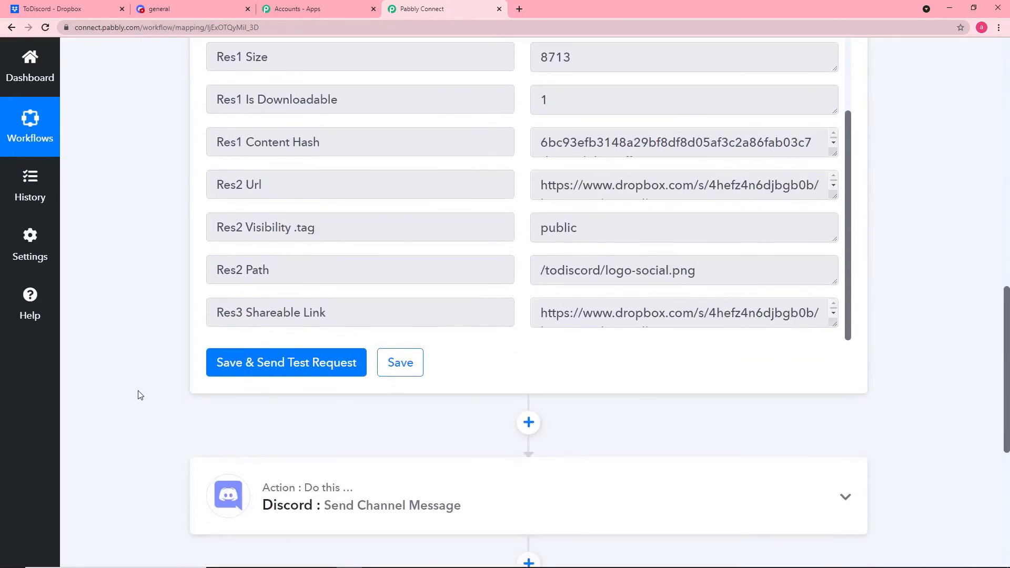
pyautogui.scroll(-3, 140, 395)
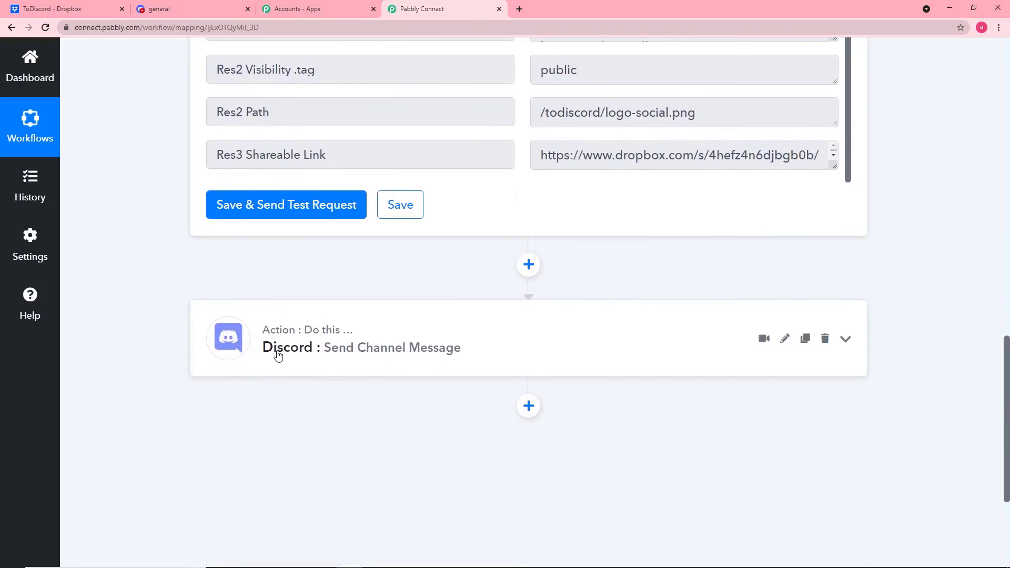
# Expand the Discord Send Channel Message action and check its settings against the message posted in Discord's general channel.
pyautogui.click(278, 356)
pyautogui.scroll(-4, 318, 377)
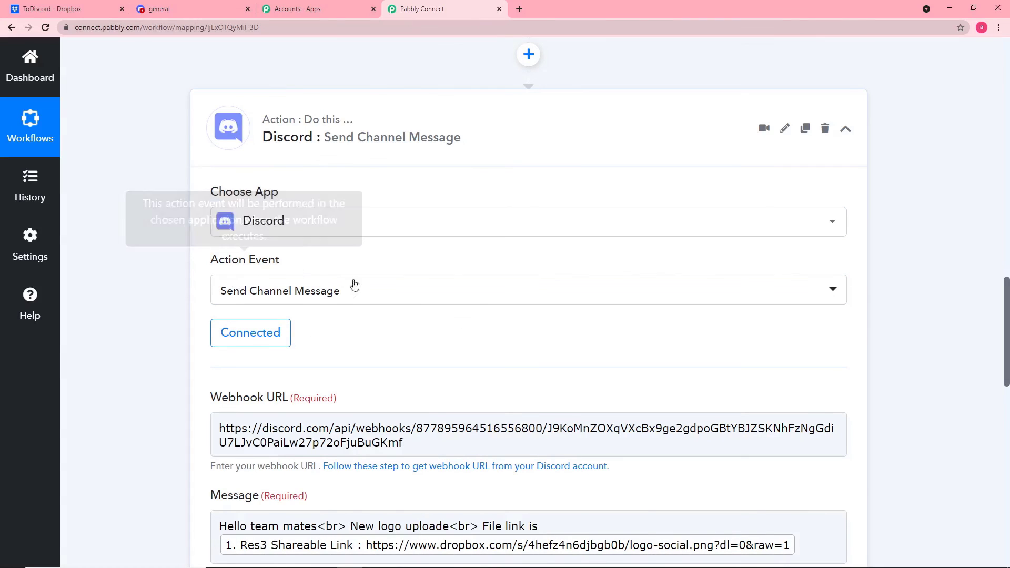
pyautogui.scroll(-3, 363, 326)
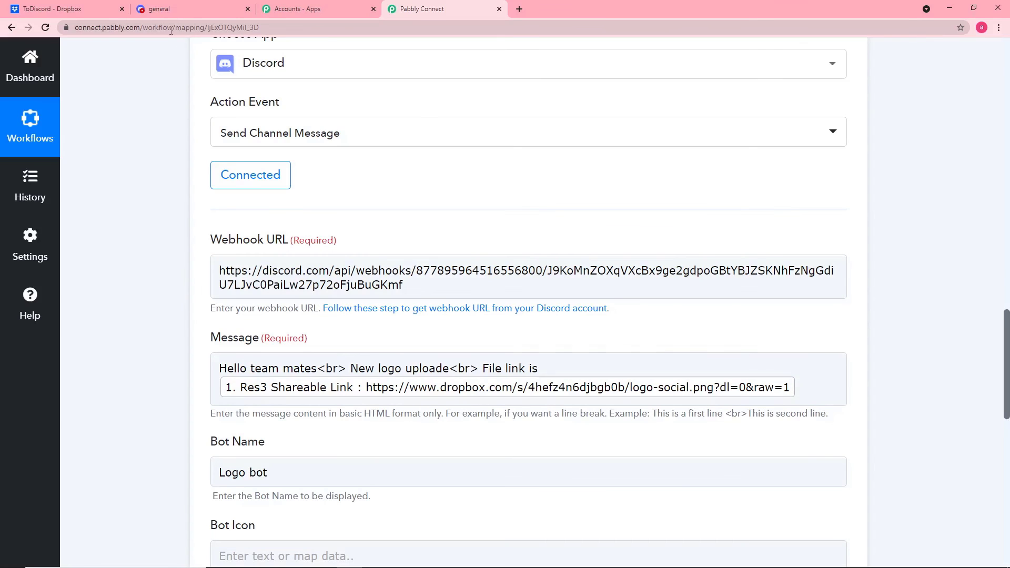
pyautogui.click(173, 14)
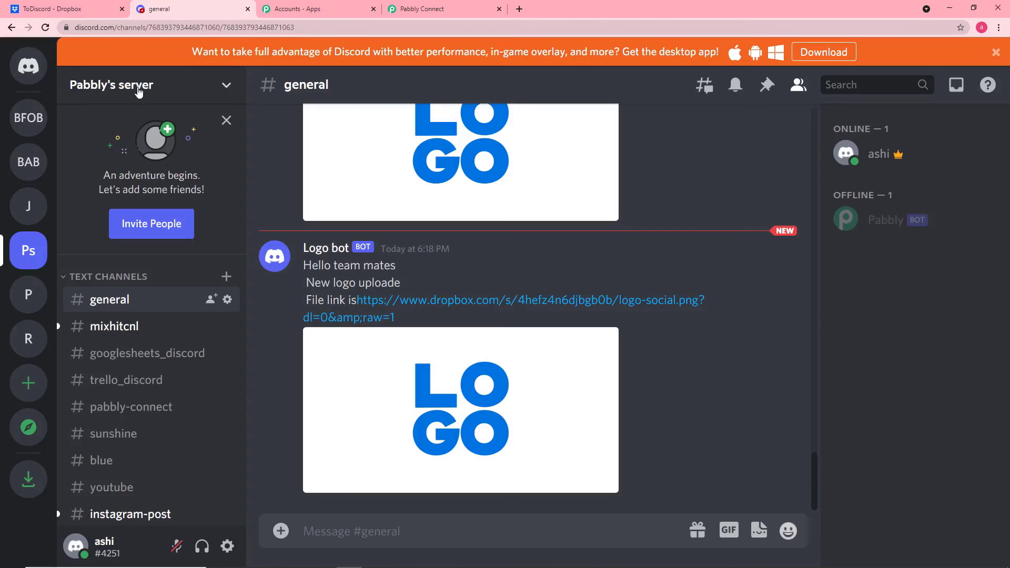
pyautogui.click(429, 11)
pyautogui.scroll(-2, 206, 330)
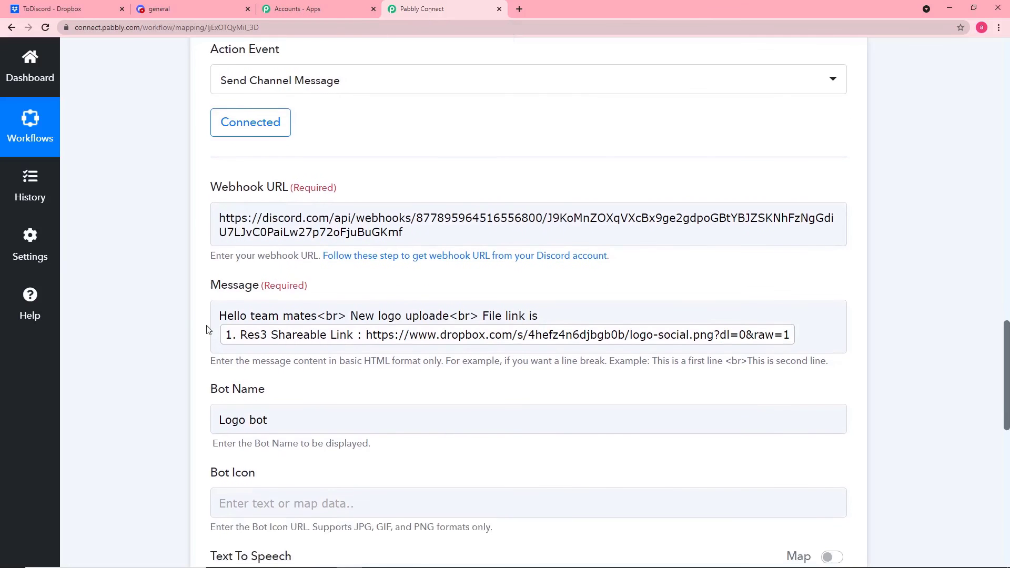
pyautogui.scroll(-2, 279, 347)
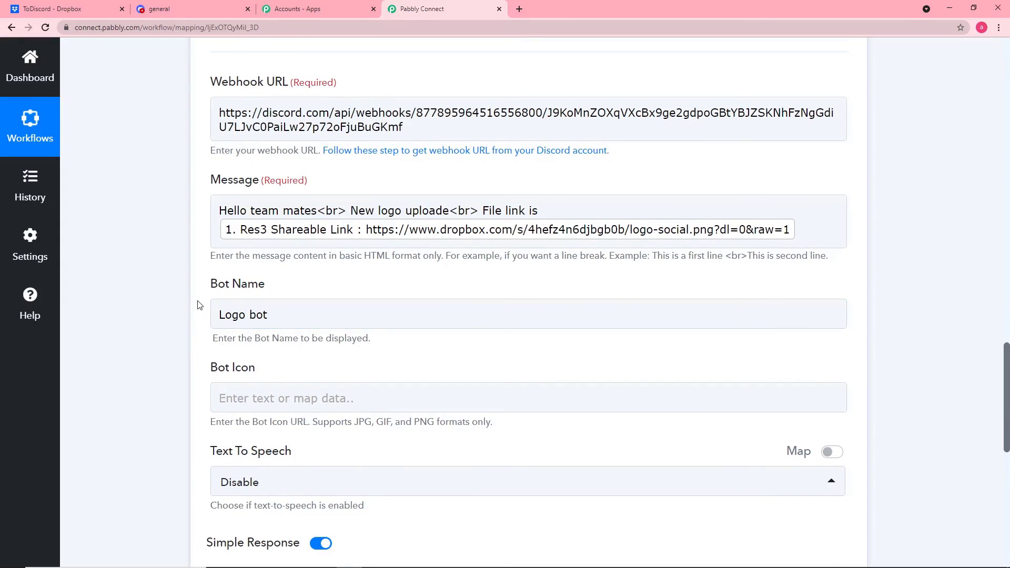
pyautogui.scroll(-5, 220, 475)
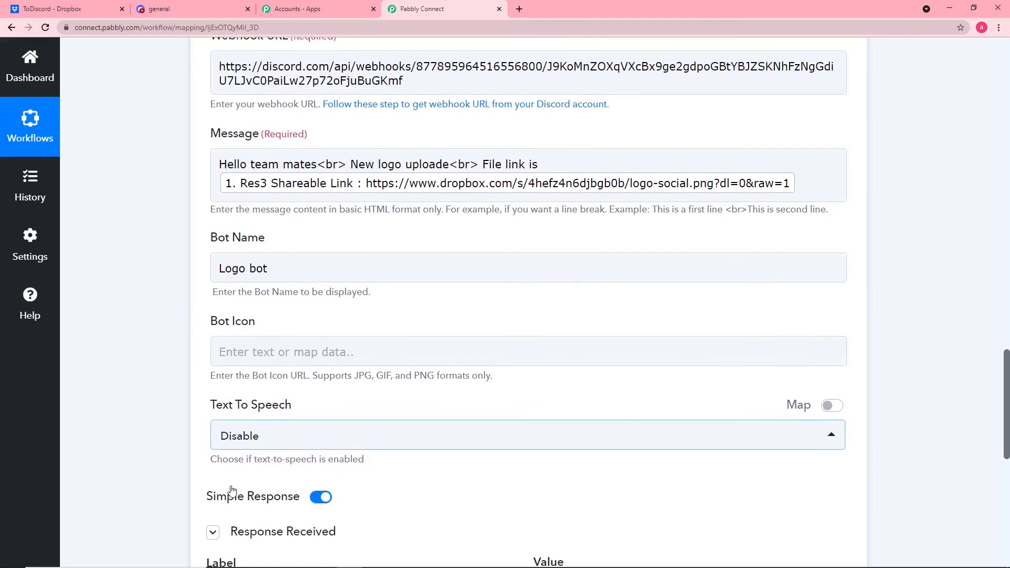